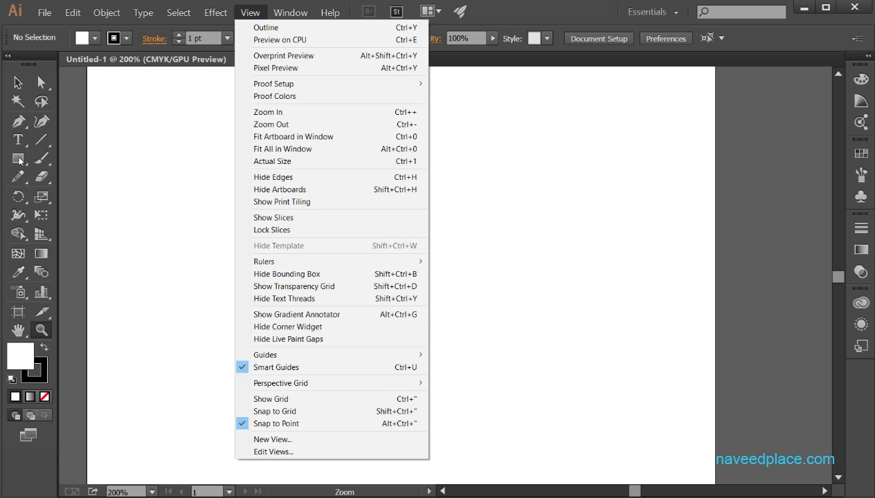
Step: Draw a rectangle about 300.5 pt wide and 173 pt high on the artboard
{"action": "left_click", "coordinate": [18, 158]}
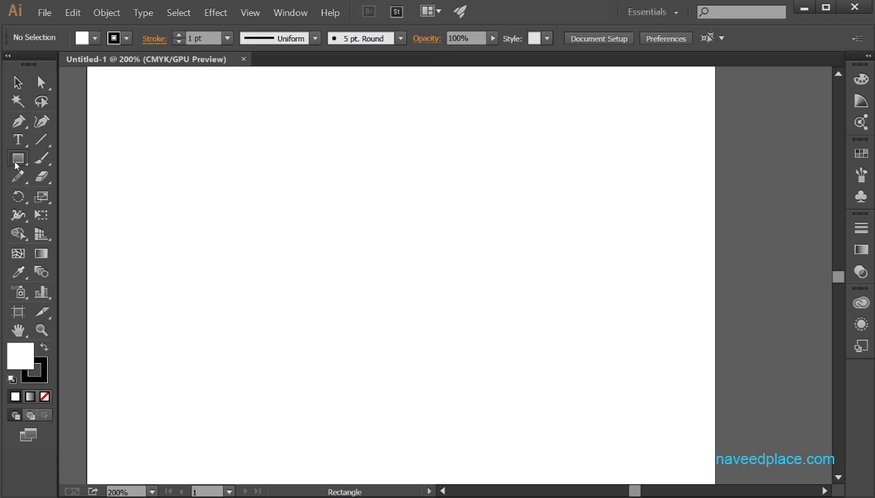
{"action": "left_click", "coordinate": [16, 166]}
{"action": "mouse_move", "coordinate": [174, 179]}
{"action": "left_mouse_down"}
{"action": "mouse_move", "coordinate": [285, 330]}
{"action": "mouse_move", "coordinate": [480, 348]}
{"action": "left_mouse_up"}
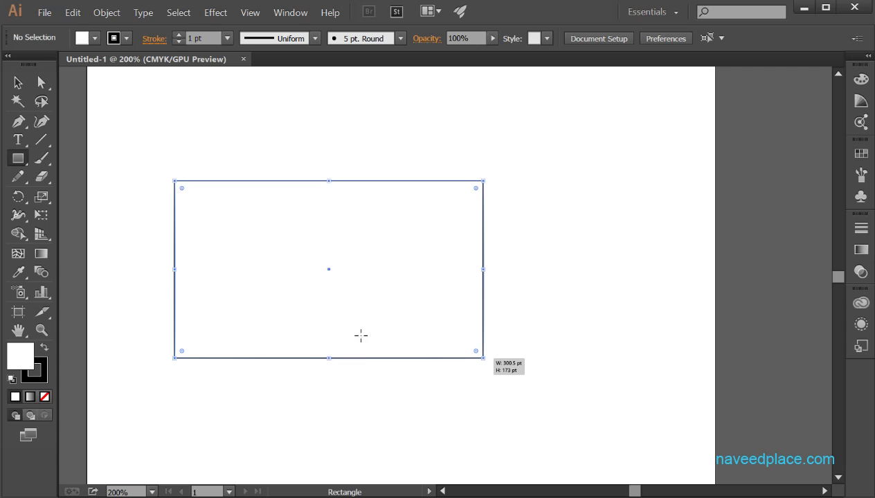
Step: Fill the rectangle with the red swatch and activate the Selection tool
{"action": "left_click", "coordinate": [92, 38]}
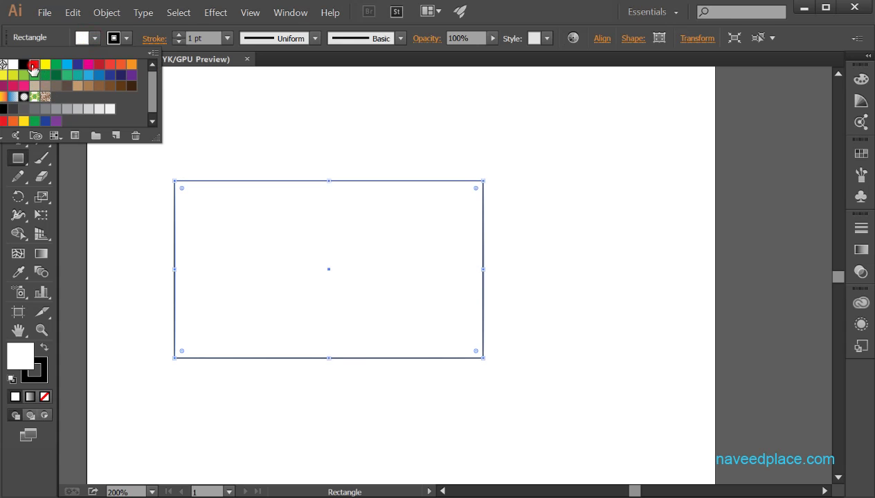
{"action": "left_click", "coordinate": [35, 64]}
{"action": "left_click", "coordinate": [241, 143]}
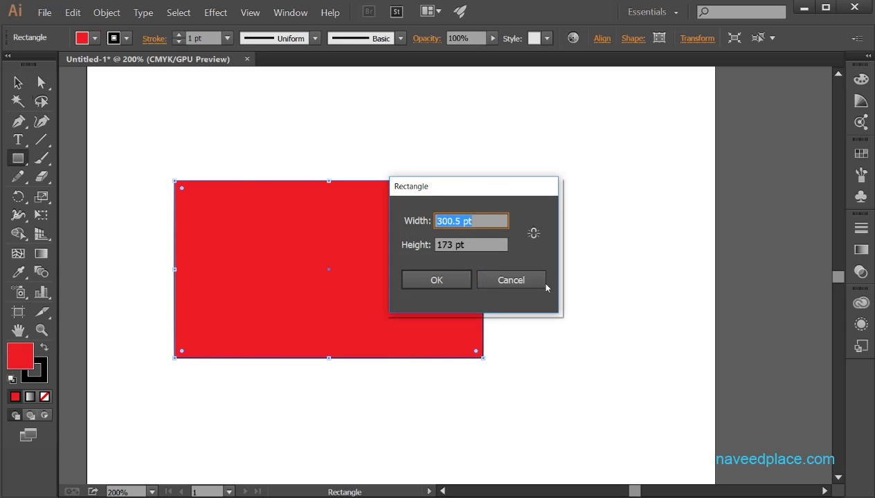
{"action": "left_click", "coordinate": [544, 284]}
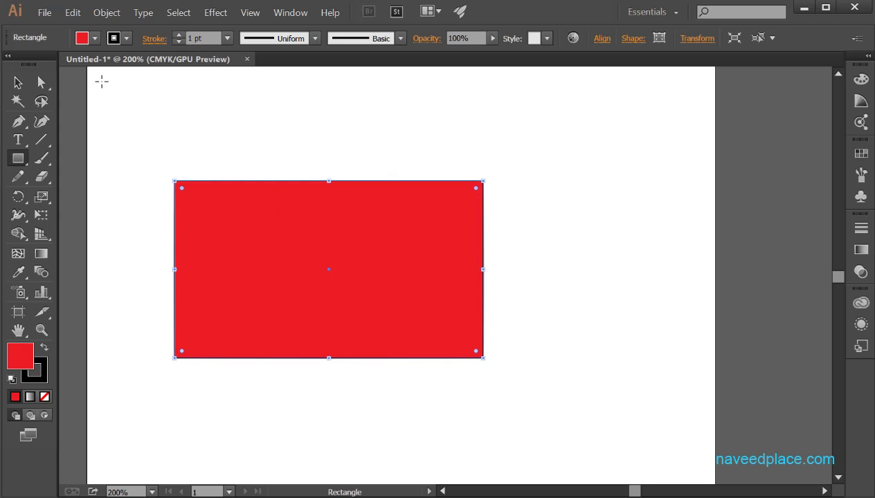
{"action": "double_click", "coordinate": [17, 82]}
{"action": "left_click", "coordinate": [717, 376]}
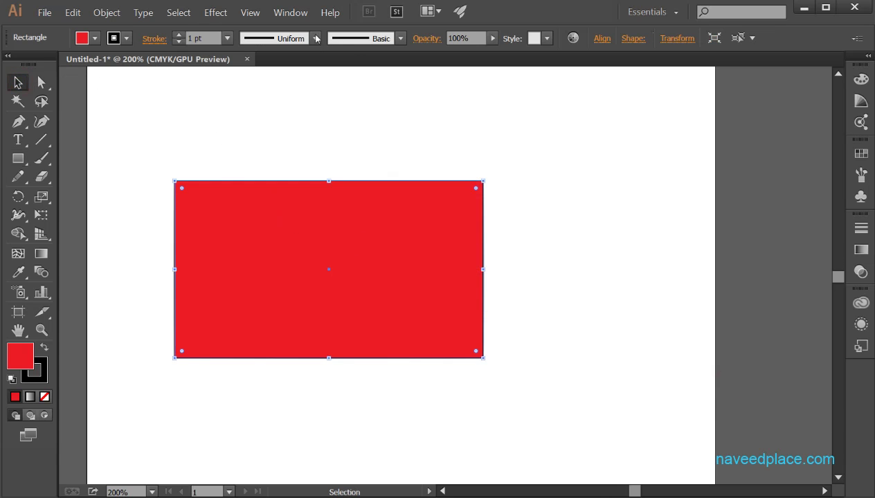
Step: Display the red rectangle in Outline mode
{"action": "left_click", "coordinate": [250, 20]}
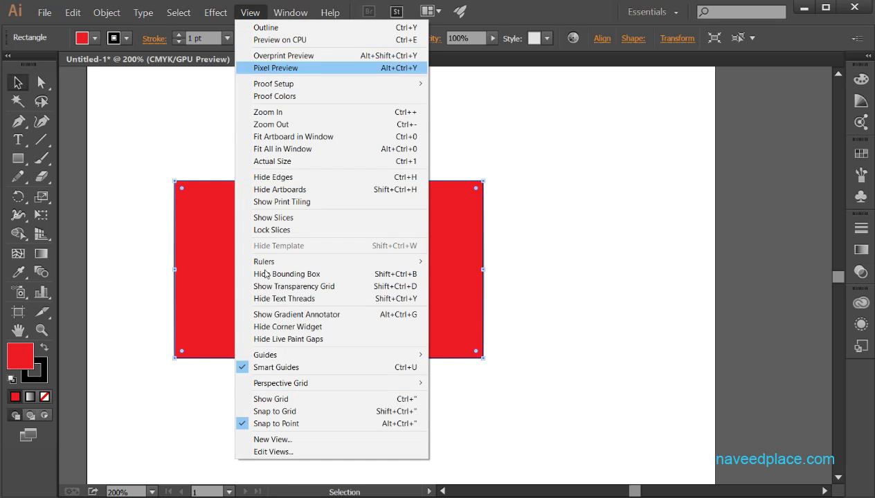
{"action": "left_click", "coordinate": [249, 12]}
{"action": "left_click", "coordinate": [290, 13]}
{"action": "mouse_move", "coordinate": [250, 13]}
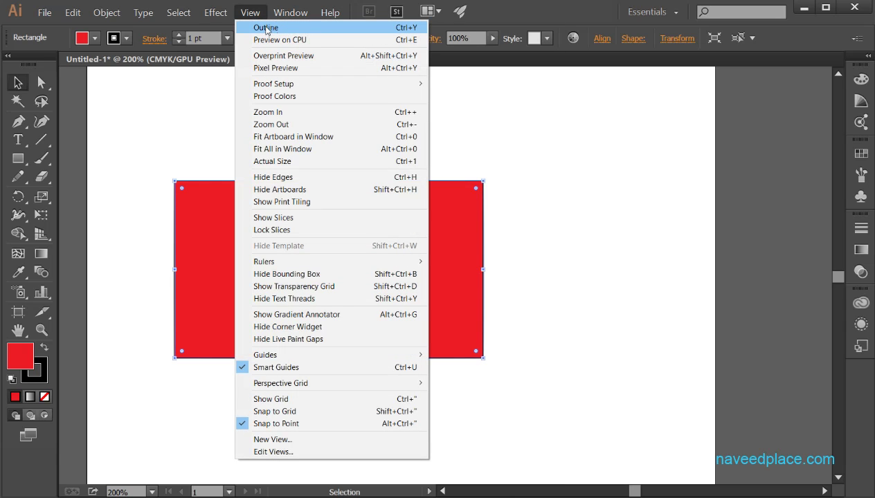
{"action": "left_click", "coordinate": [266, 29]}
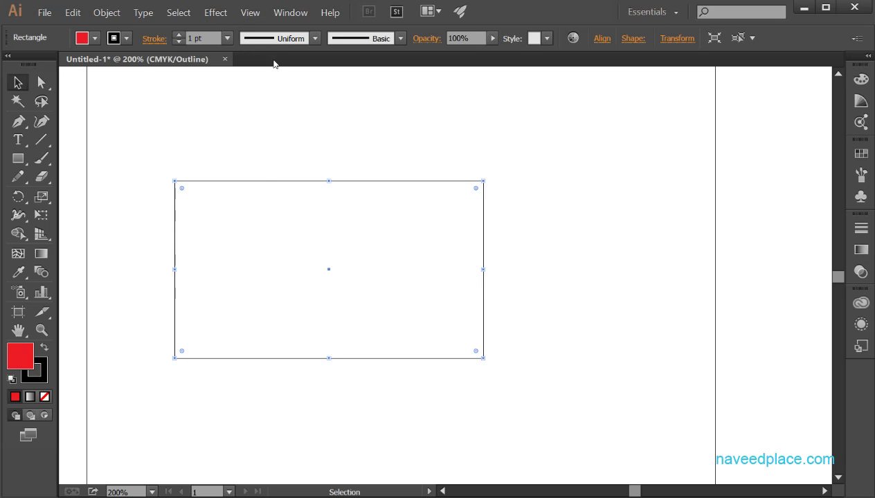
Step: Return the artwork to GPU Preview, toggling Outline mode on and off once more for comparison
{"action": "left_click", "coordinate": [249, 17]}
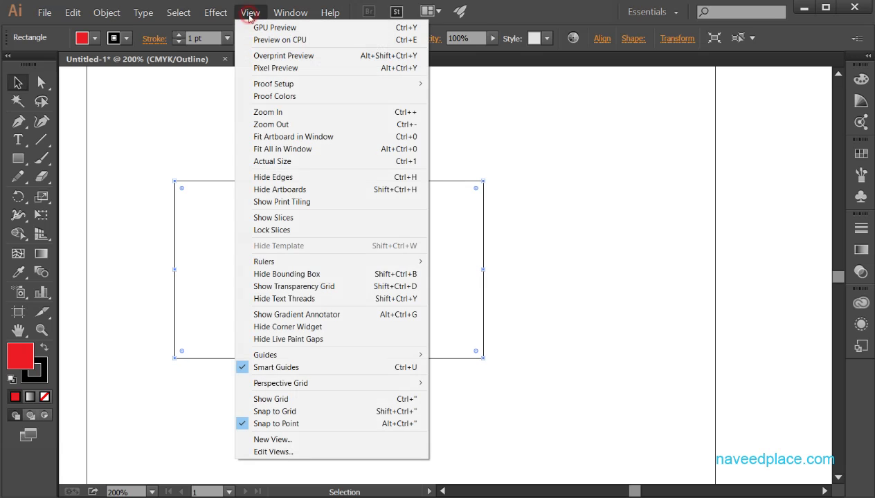
{"action": "left_click", "coordinate": [283, 30]}
{"action": "left_click", "coordinate": [250, 13]}
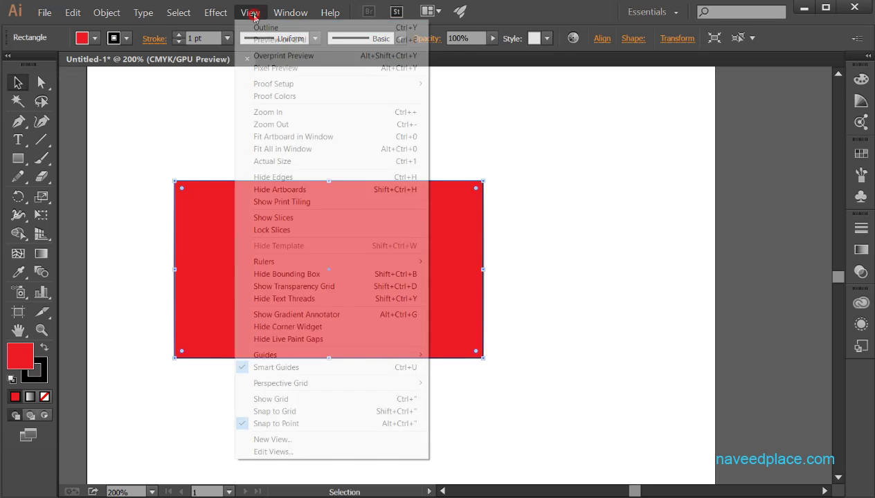
{"action": "left_click", "coordinate": [261, 29]}
{"action": "left_click", "coordinate": [255, 16]}
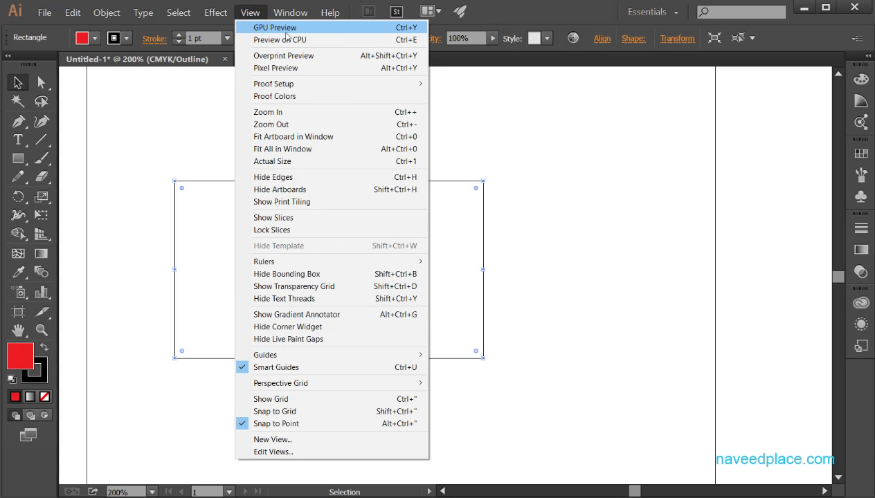
{"action": "left_click", "coordinate": [283, 30]}
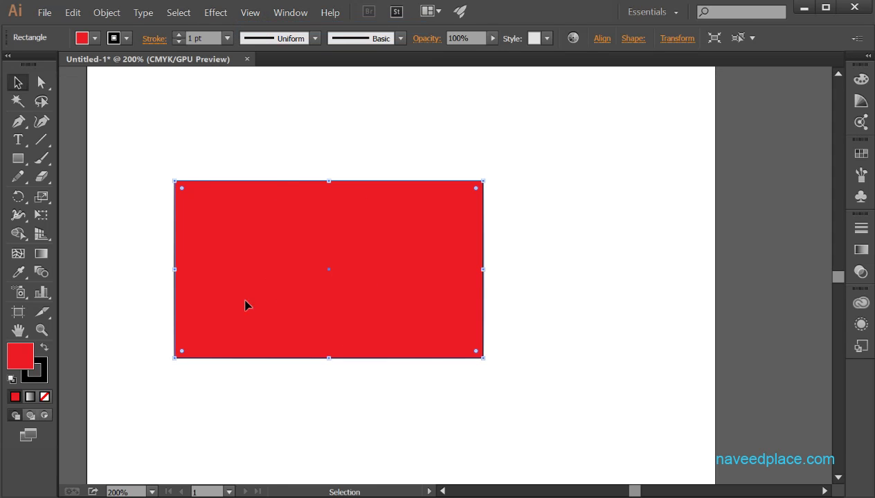
Step: Compare the rectangle's display in Preview on CPU and GPU Preview, ending in GPU Preview
{"action": "left_click", "coordinate": [259, 10]}
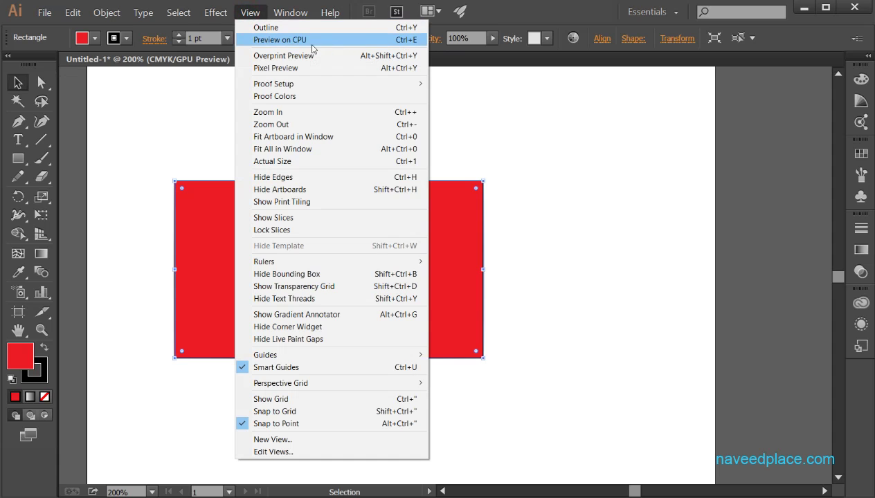
{"action": "left_click", "coordinate": [255, 40]}
{"action": "left_click", "coordinate": [253, 12]}
{"action": "left_click", "coordinate": [262, 40]}
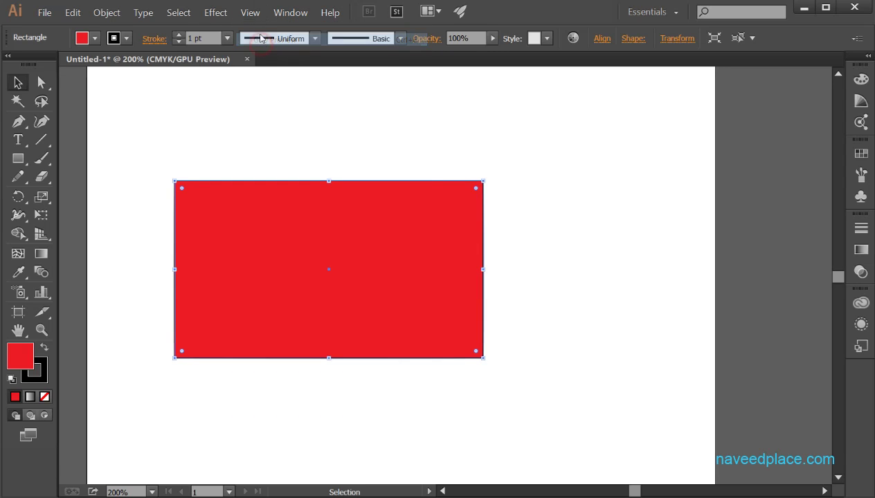
{"action": "left_click", "coordinate": [254, 14]}
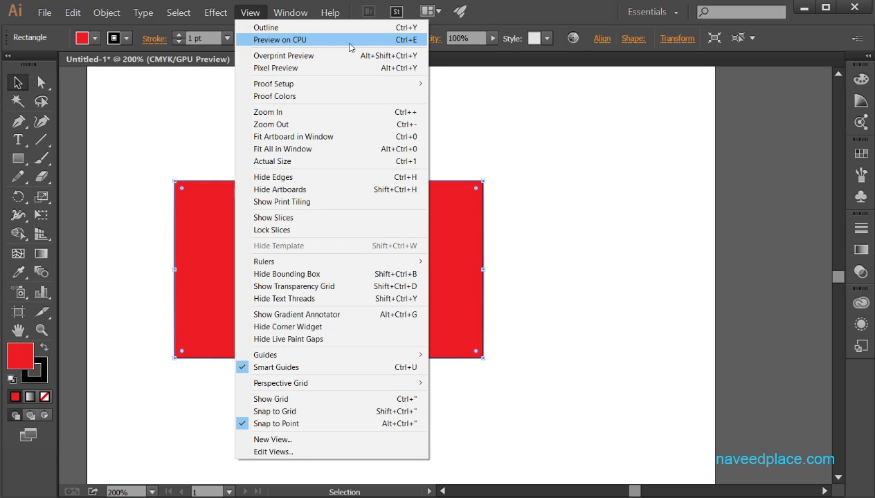
{"action": "left_click", "coordinate": [201, 152]}
{"action": "left_click_drag", "start_coordinate": [157, 169], "coordinate": [499, 426]}
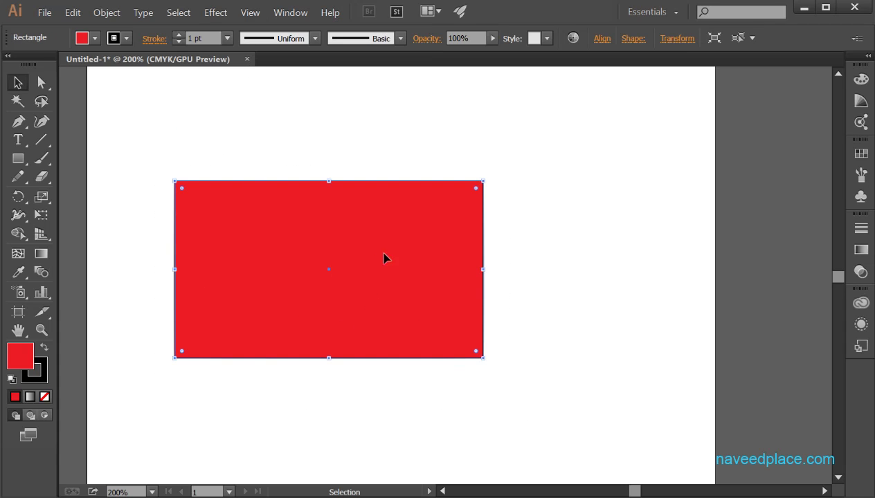
Step: Draw a second red rectangle on the empty canvas to the left of the artboard, outside its boundary
{"action": "left_click", "coordinate": [250, 16]}
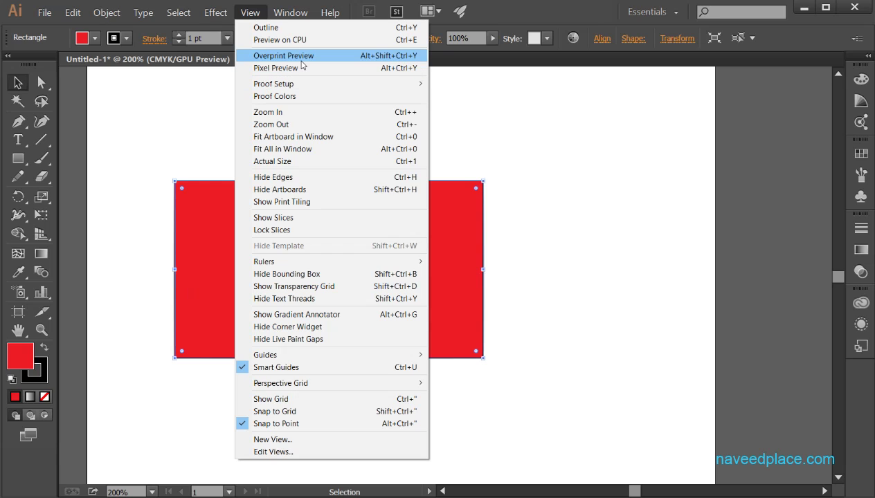
{"action": "left_click", "coordinate": [42, 334]}
{"action": "left_click", "coordinate": [41, 331]}
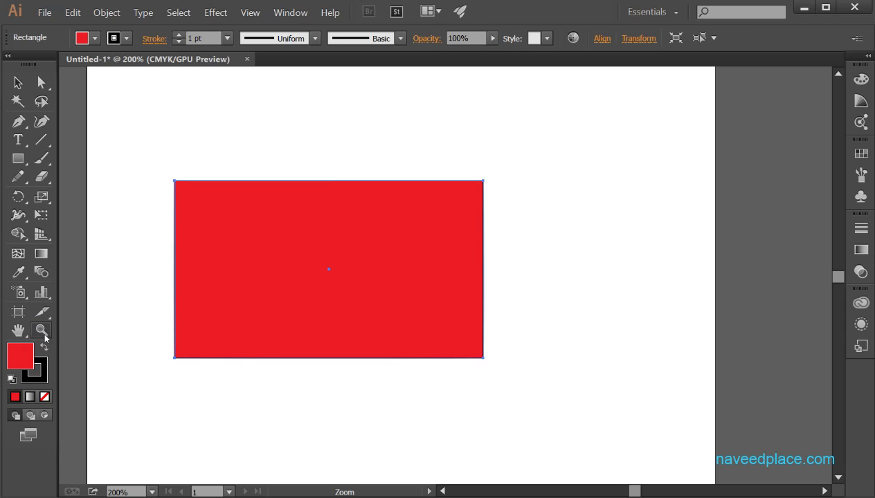
{"action": "left_click", "coordinate": [119, 317], "text": "alt"}
{"action": "key", "text": "space"}
{"action": "left_click_drag", "start_coordinate": [488, 330], "coordinate": [271, 420]}
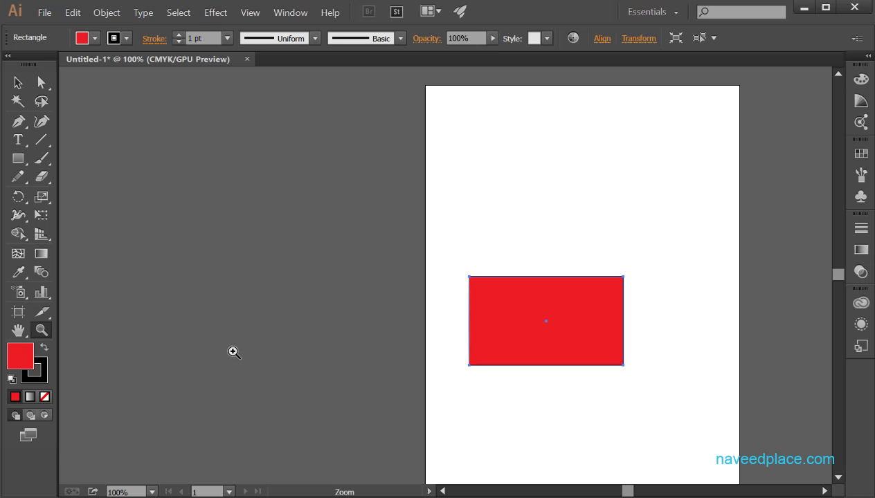
{"action": "left_click", "coordinate": [29, 161]}
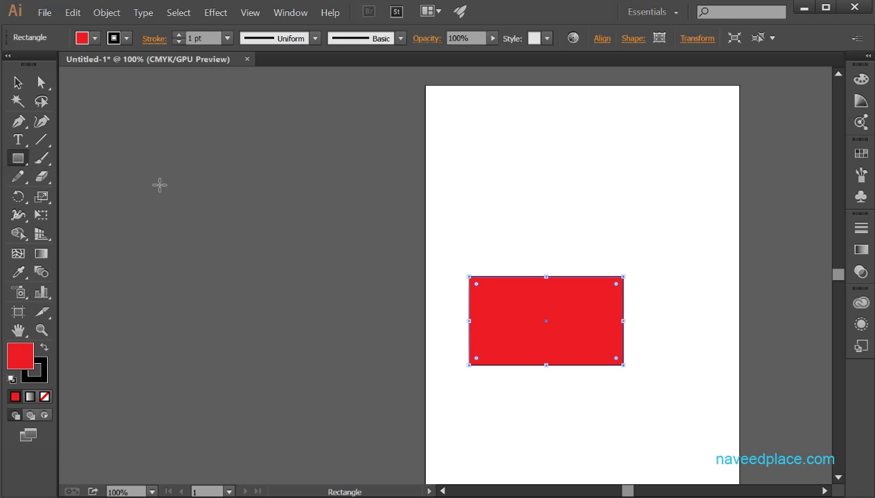
{"action": "left_click_drag", "start_coordinate": [160, 186], "coordinate": [311, 313]}
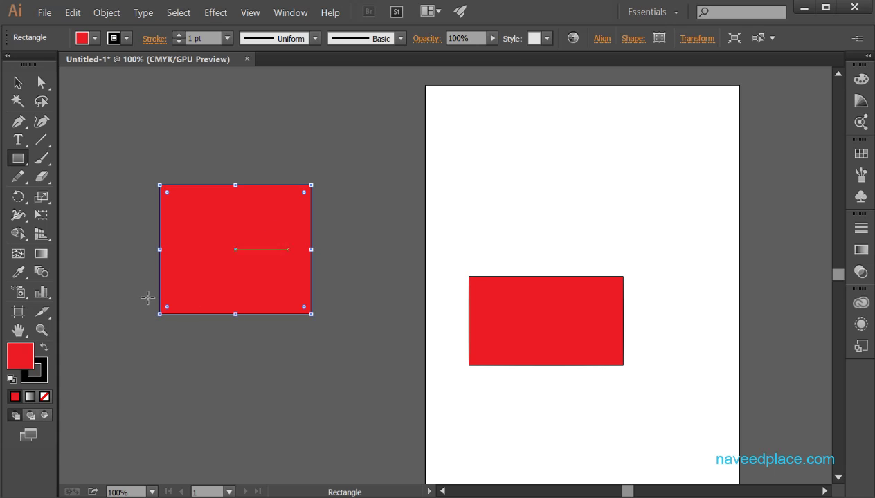
{"action": "left_click", "coordinate": [17, 82]}
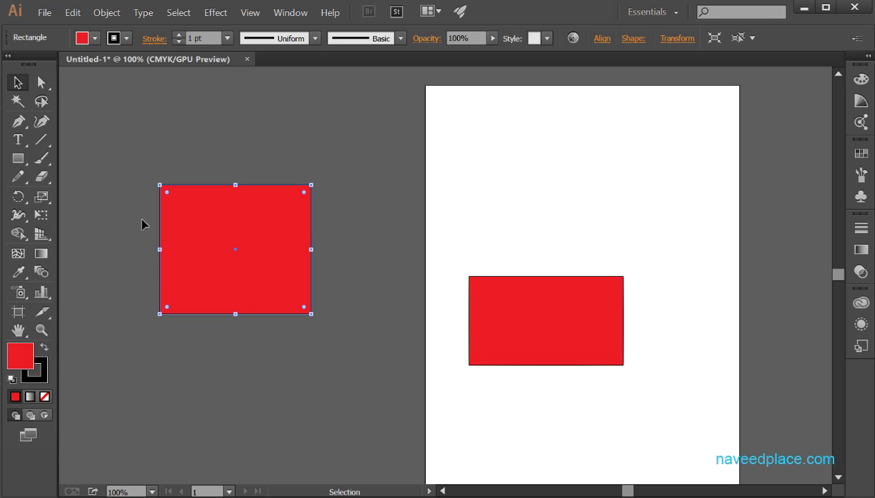
Step: Turn on Overprint Preview while viewing the artboard's left edge at 300%
{"action": "left_click", "coordinate": [42, 330]}
{"action": "left_click", "coordinate": [613, 204]}
{"action": "key", "text": "space"}
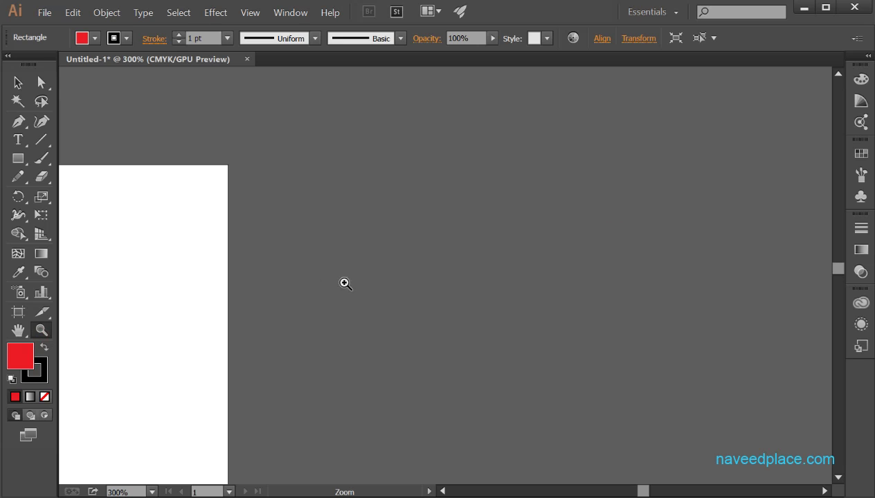
{"action": "left_click_drag", "start_coordinate": [180, 241], "coordinate": [716, 86]}
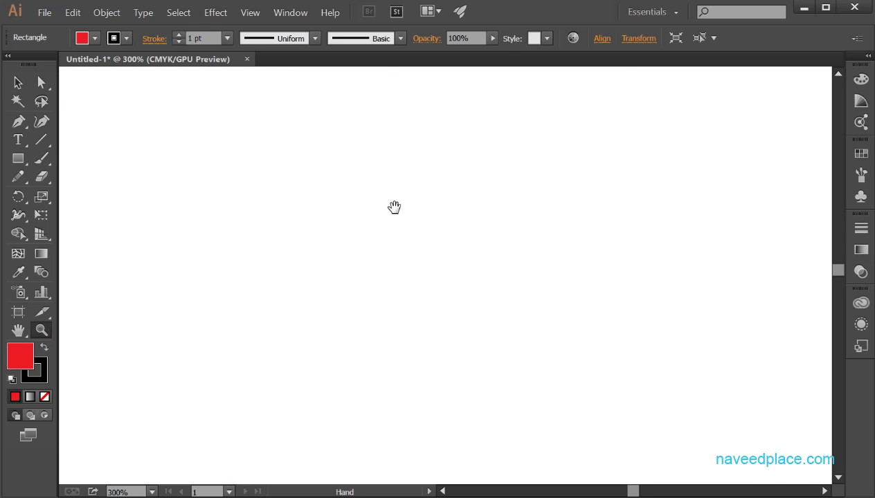
{"action": "left_click_drag", "start_coordinate": [391, 211], "coordinate": [271, 215]}
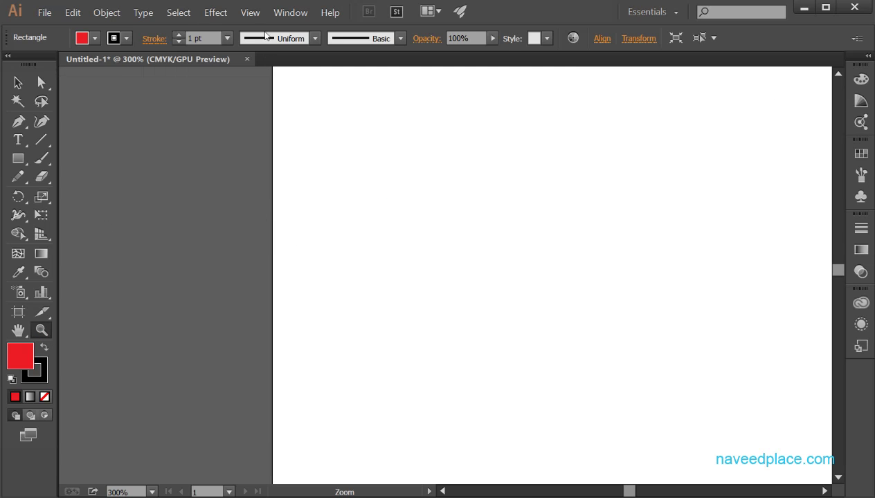
{"action": "left_click", "coordinate": [258, 17]}
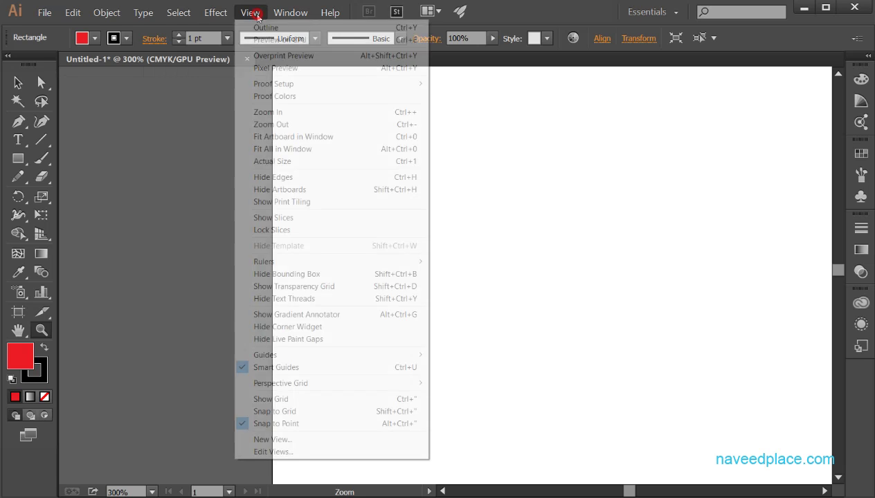
{"action": "left_click", "coordinate": [261, 58]}
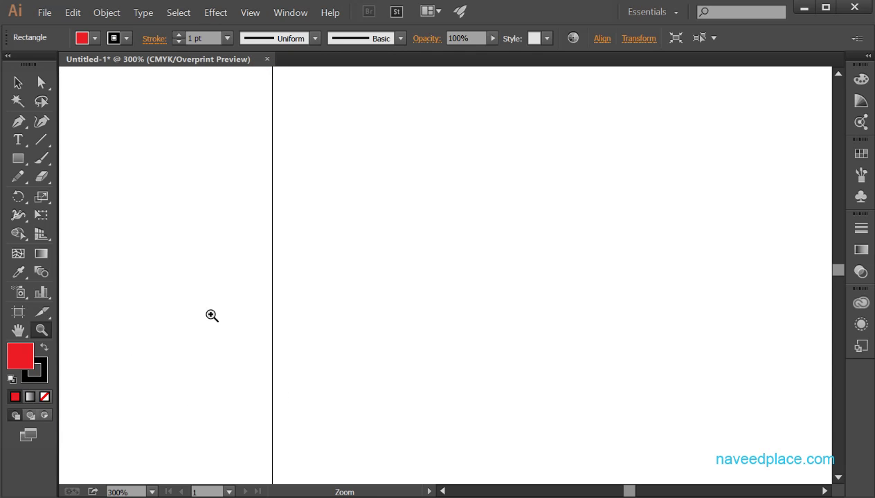
Step: View both rectangles and the artboard boundary at 33.33% in Overprint Preview, and switch that preview off
{"action": "left_click", "coordinate": [336, 178], "text": "alt"}
{"action": "left_click", "coordinate": [336, 178], "text": "alt"}
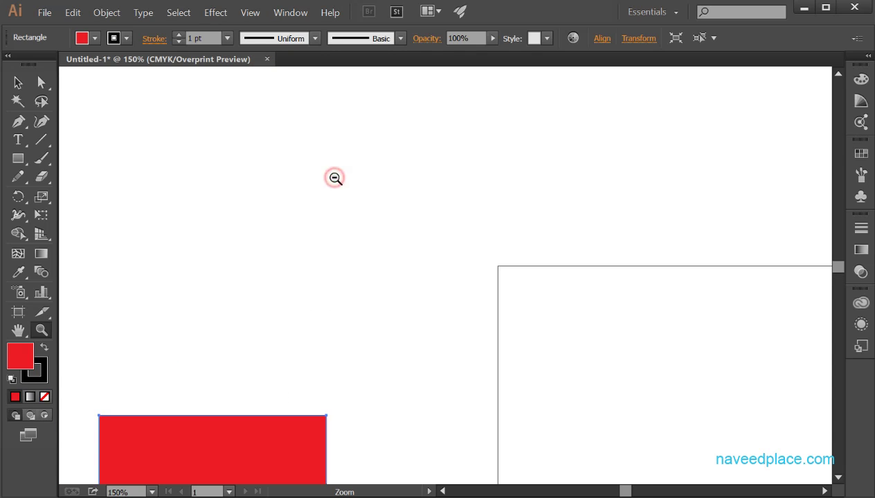
{"action": "left_click", "coordinate": [336, 177], "text": "alt"}
{"action": "left_click", "coordinate": [336, 178], "text": "alt"}
{"action": "left_click", "coordinate": [336, 178], "text": "alt"}
{"action": "left_click_drag", "start_coordinate": [452, 404], "coordinate": [228, 149]}
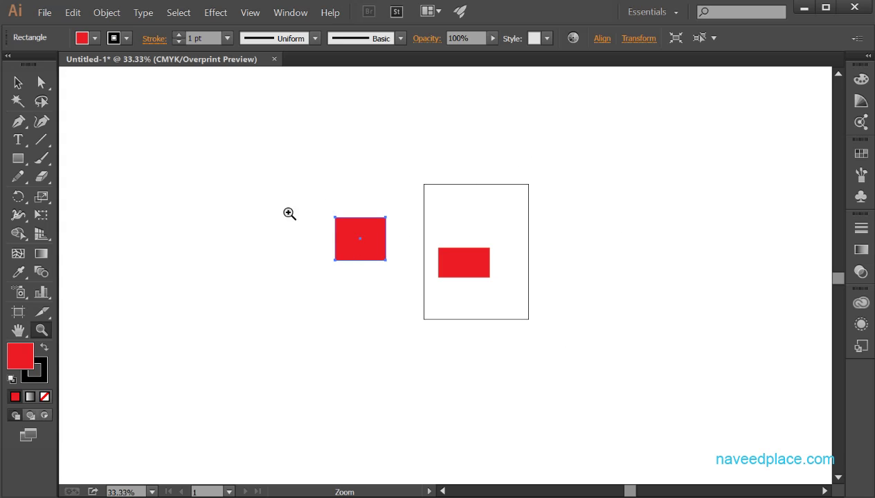
{"action": "left_click", "coordinate": [250, 13]}
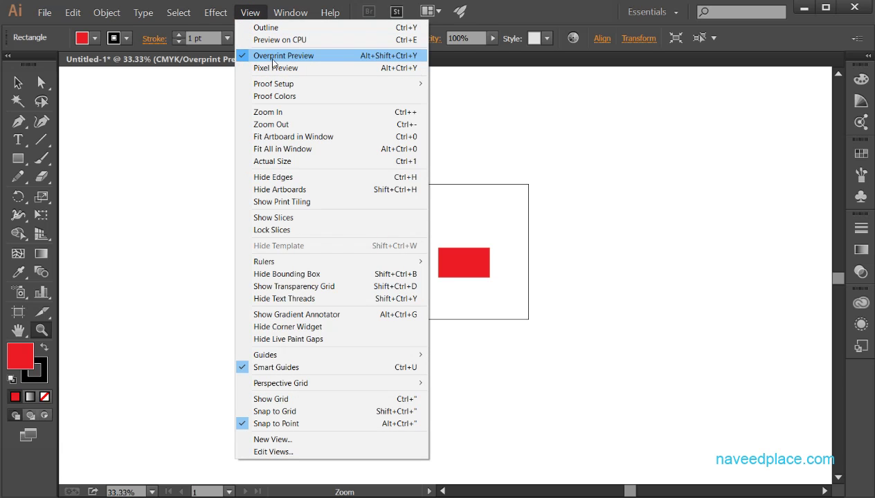
{"action": "left_click", "coordinate": [255, 58]}
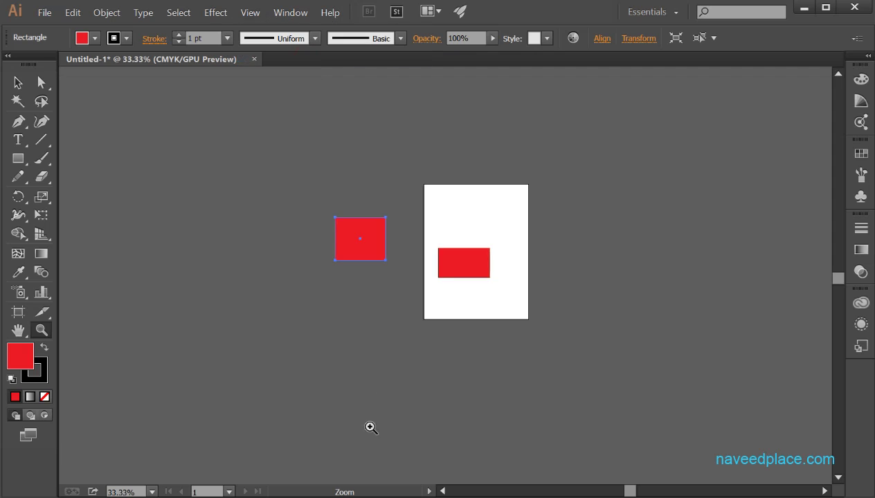
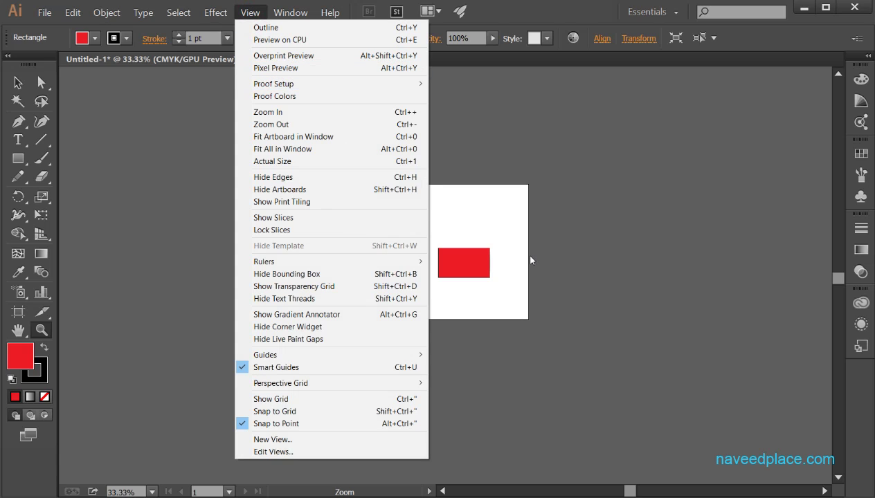
Step: Select the red rectangle on the artboard and turn on Pixel Preview while viewing it at 200%
{"action": "key", "text": "ctrl+plus"}
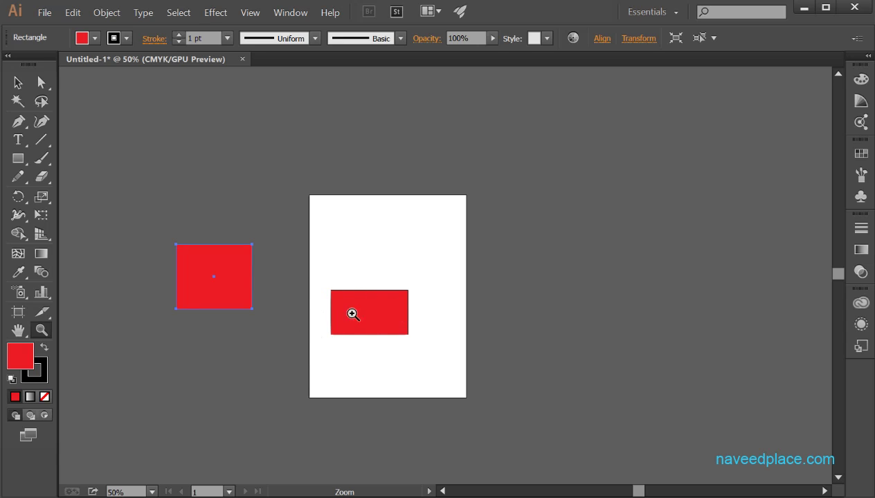
{"action": "mouse_move", "coordinate": [350, 328]}
{"action": "left_mouse_down"}
{"action": "mouse_move", "coordinate": [470, 254]}
{"action": "mouse_move", "coordinate": [571, 151]}
{"action": "left_mouse_up"}
{"action": "left_click", "coordinate": [571, 151]}
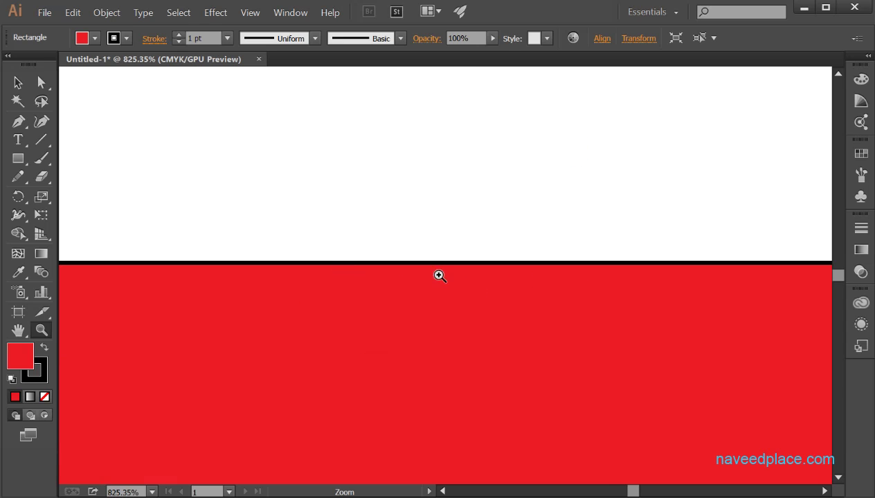
{"action": "left_click", "coordinate": [497, 281], "text": "alt"}
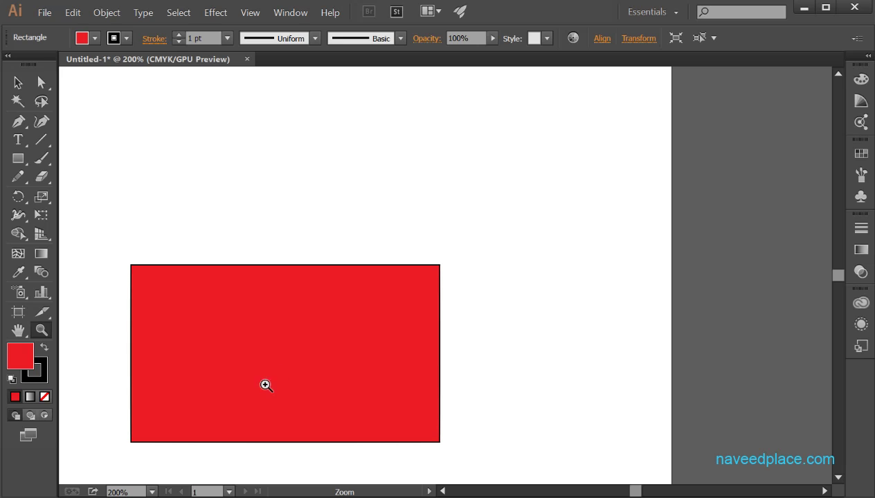
{"action": "left_click", "coordinate": [18, 82]}
{"action": "left_click_drag", "start_coordinate": [107, 250], "coordinate": [270, 337]}
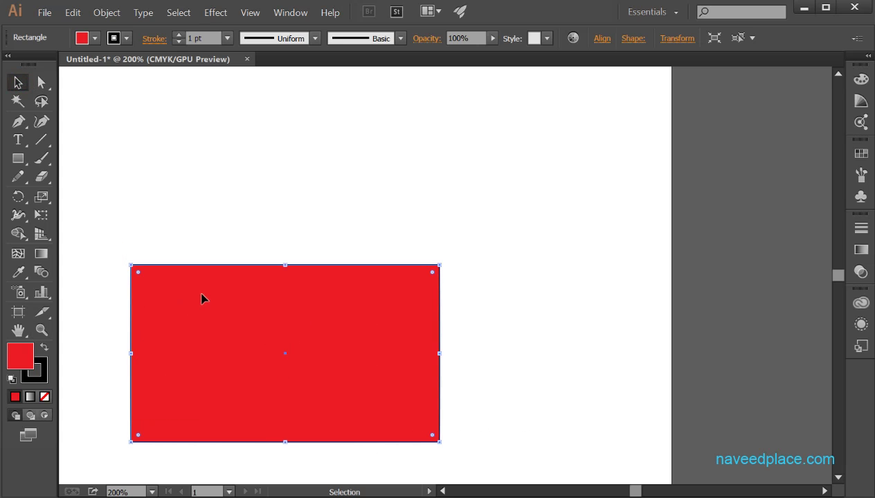
{"action": "left_click", "coordinate": [250, 13]}
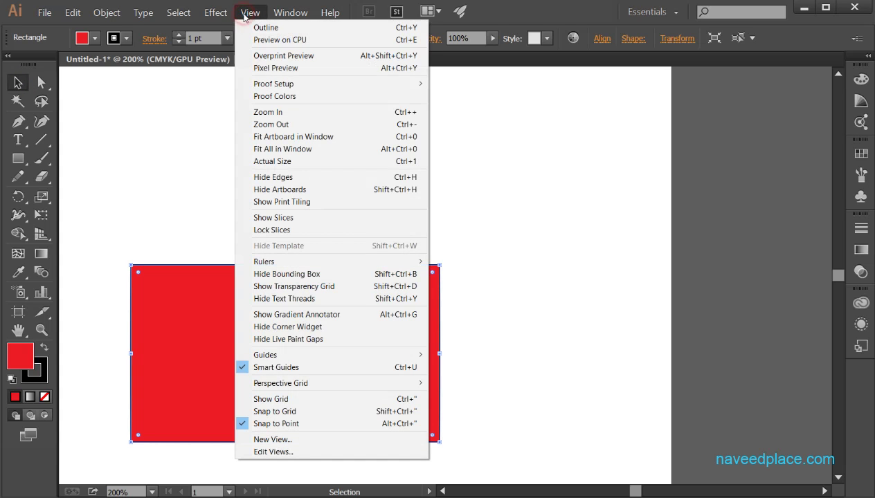
{"action": "left_click", "coordinate": [261, 69]}
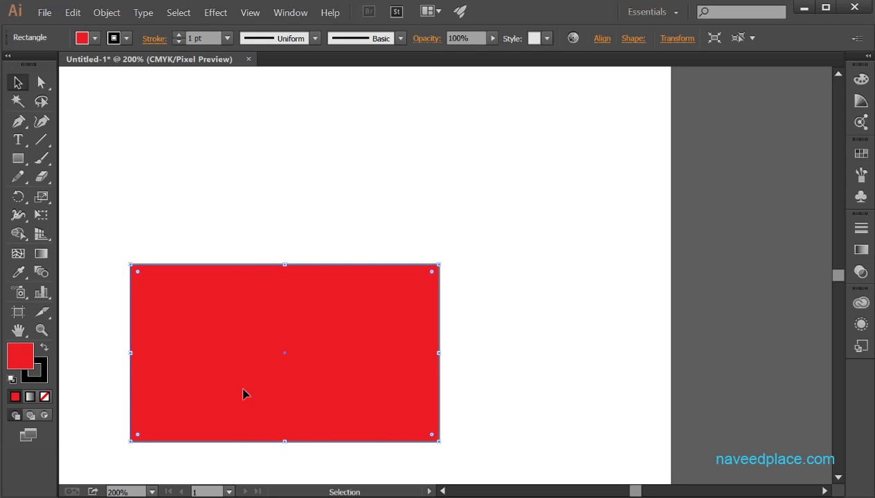
Step: Examine the pixel grid along the red rectangle's lower-left corner in Pixel Preview, magnified up to 2400%
{"action": "left_click", "coordinate": [41, 330]}
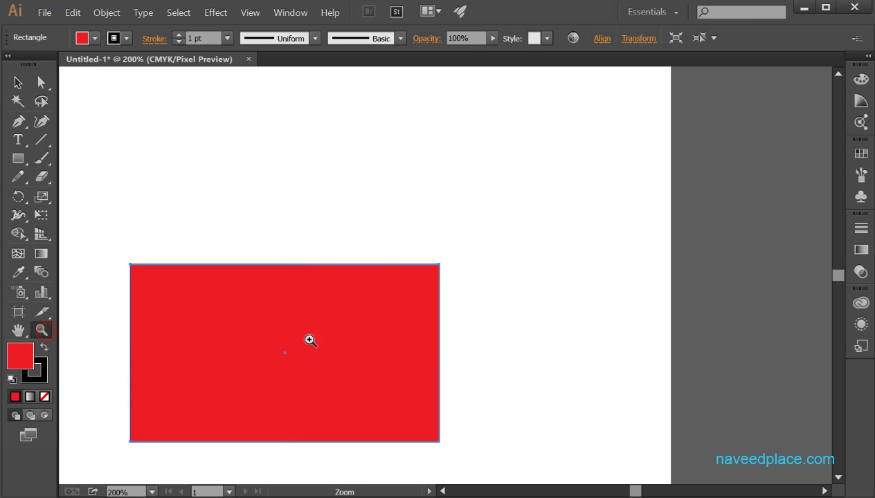
{"action": "left_click", "coordinate": [336, 338]}
{"action": "left_click", "coordinate": [335, 338]}
{"action": "left_click", "coordinate": [385, 271]}
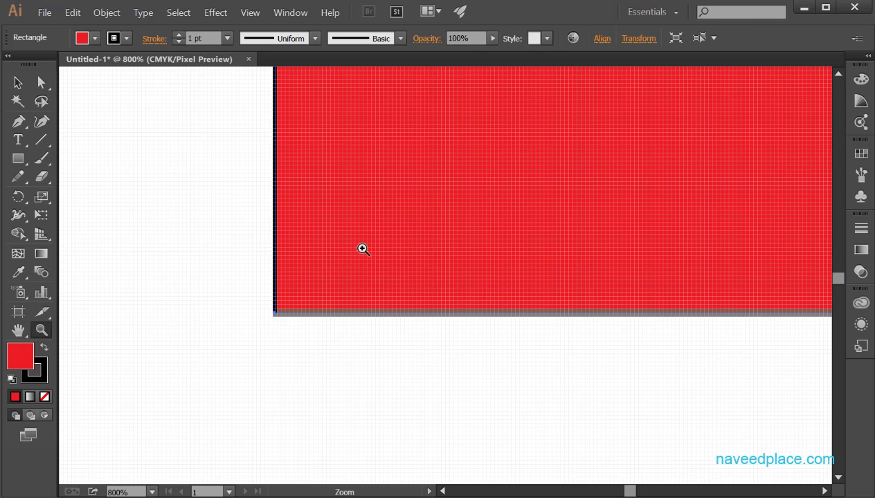
{"action": "left_click", "coordinate": [418, 276]}
{"action": "left_click", "coordinate": [420, 276]}
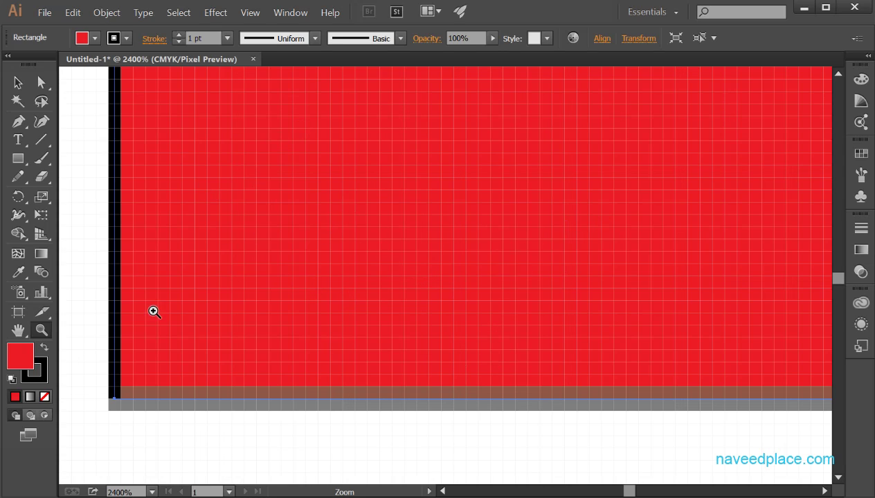
Step: Turn off Pixel Preview and hide the selection edges, with the whole artboard rectangle in view at 300%
{"action": "left_click", "coordinate": [210, 283], "text": "alt"}
{"action": "left_click", "coordinate": [210, 282], "text": "alt"}
{"action": "left_click", "coordinate": [209, 281], "text": "alt"}
{"action": "left_click", "coordinate": [209, 281], "text": "alt"}
{"action": "left_click", "coordinate": [209, 281], "text": "alt"}
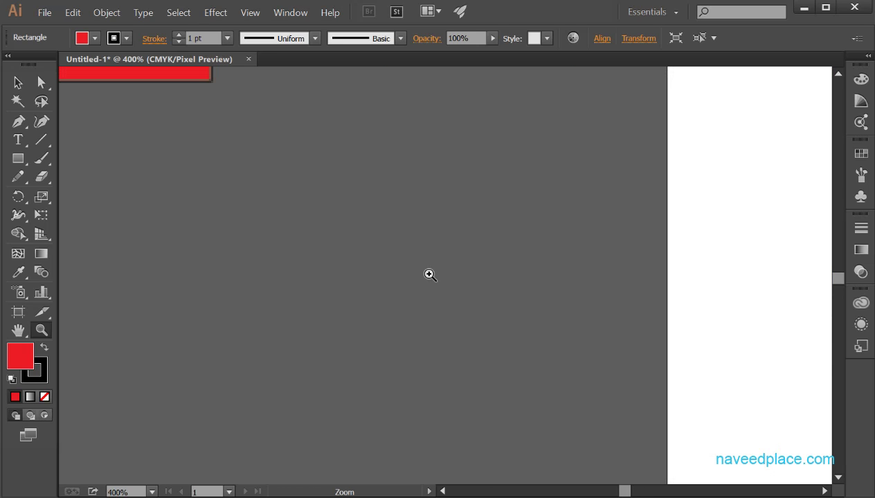
{"action": "left_click_drag", "start_coordinate": [357, 323], "coordinate": [74, 404]}
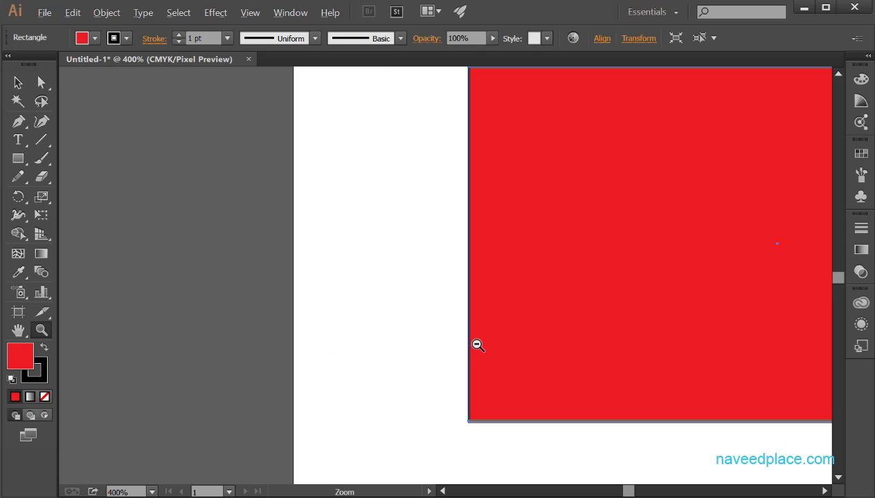
{"action": "left_click", "coordinate": [479, 344], "text": "alt"}
{"action": "left_click_drag", "start_coordinate": [484, 391], "coordinate": [305, 427]}
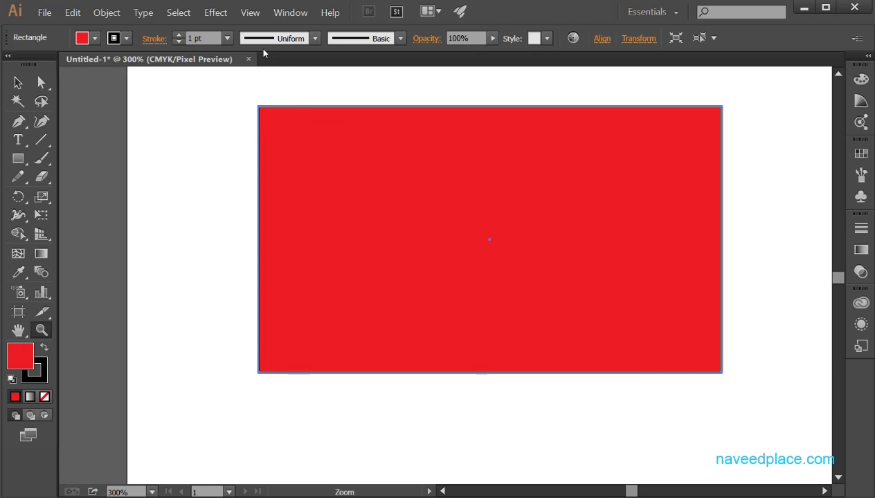
{"action": "left_click", "coordinate": [248, 11]}
{"action": "left_click", "coordinate": [261, 68]}
{"action": "left_click", "coordinate": [251, 12]}
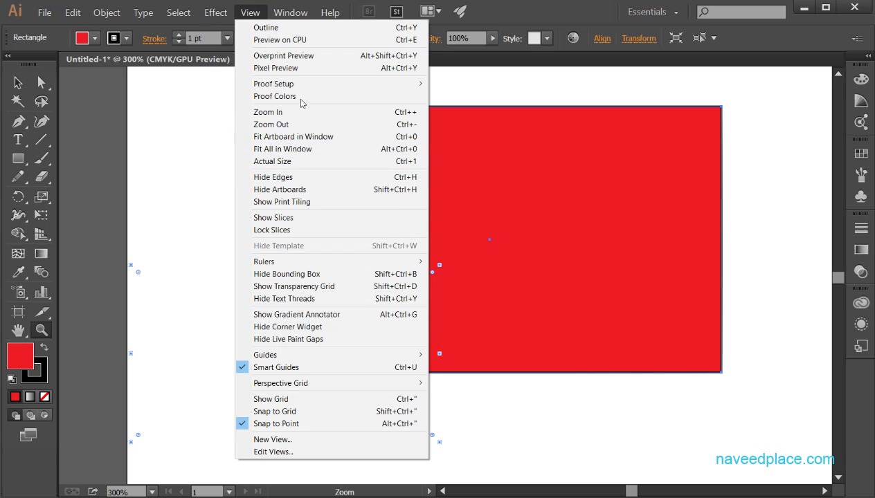
{"action": "left_click", "coordinate": [270, 177]}
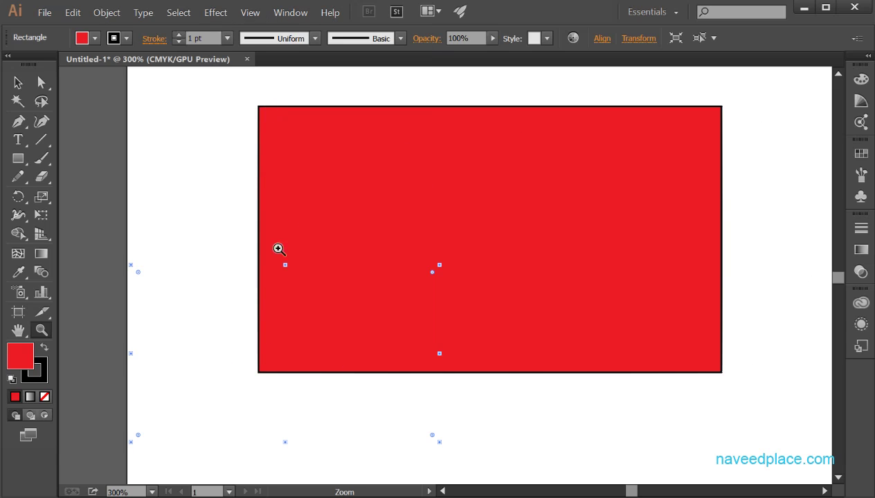
Step: Draw an upright rounded rectangle inside the artboard's red rectangle, slightly right of its center, and fill it with yellow
{"action": "left_click", "coordinate": [18, 158]}
{"action": "left_click_drag", "start_coordinate": [433, 166], "coordinate": [577, 344]}
{"action": "left_click", "coordinate": [18, 82]}
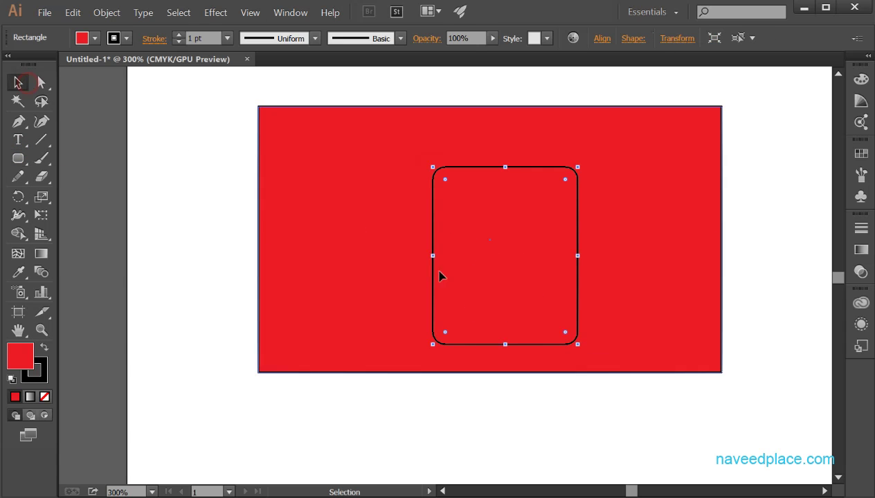
{"action": "left_click", "coordinate": [94, 40]}
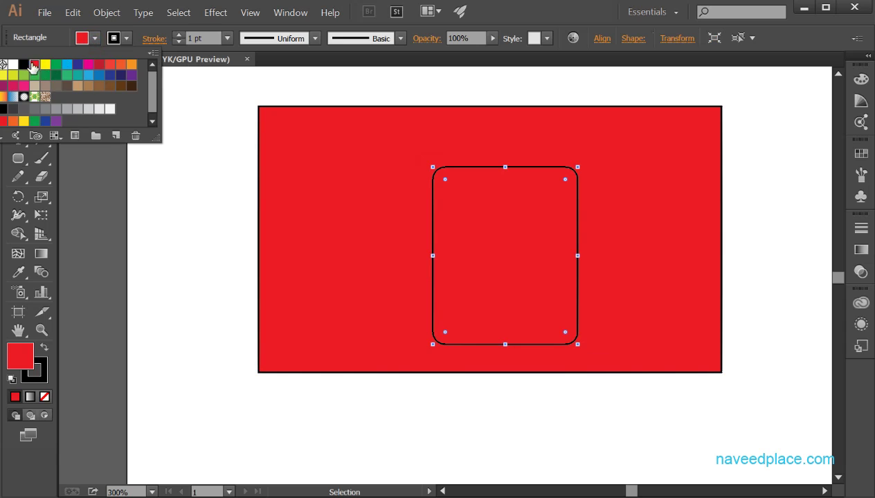
{"action": "left_click", "coordinate": [45, 64]}
{"action": "left_click", "coordinate": [172, 246]}
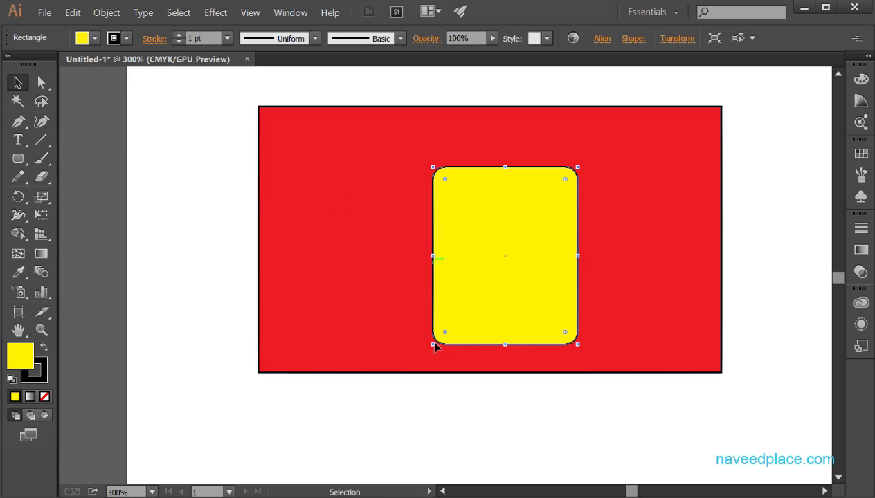
Step: Show the selection edges and inspect the outline along the yellow rounded rectangle's upper corners at 600%
{"action": "left_click", "coordinate": [248, 12]}
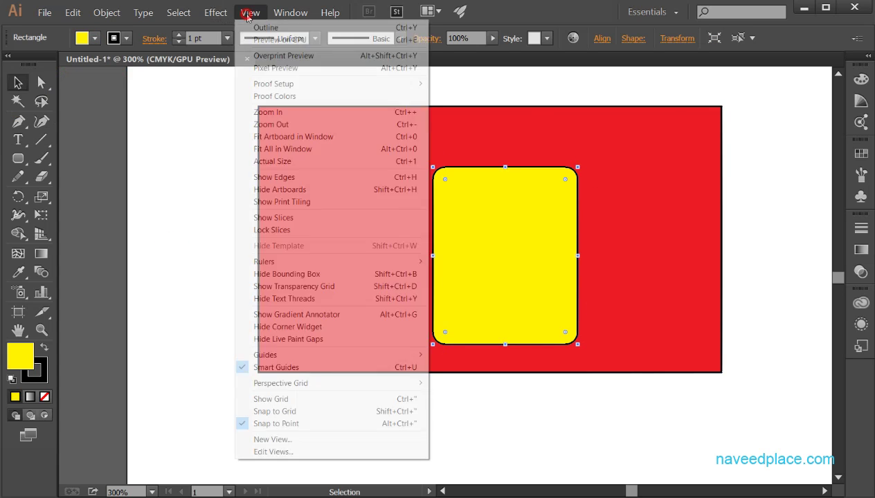
{"action": "left_click", "coordinate": [273, 179]}
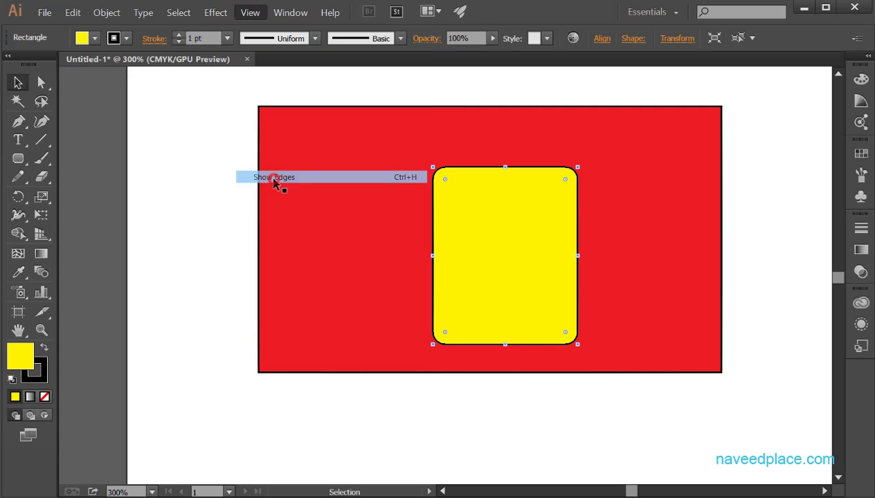
{"action": "left_click", "coordinate": [41, 330]}
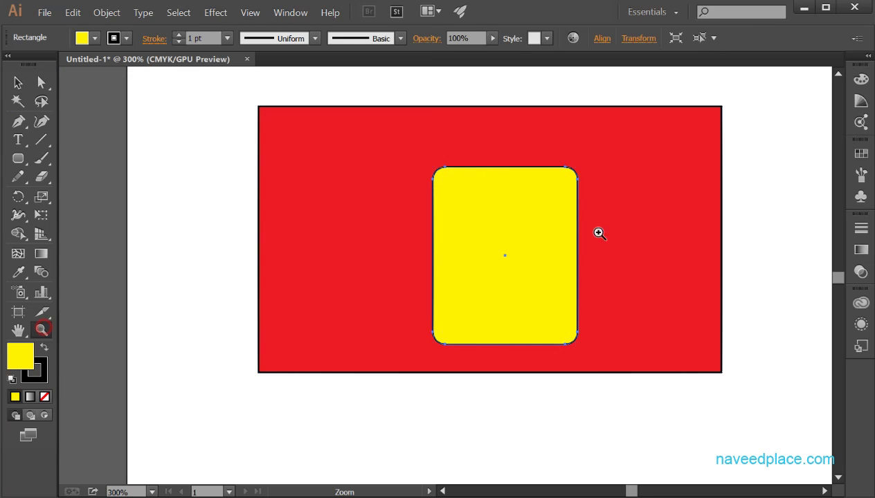
{"action": "left_click", "coordinate": [678, 202]}
{"action": "left_click", "coordinate": [336, 255]}
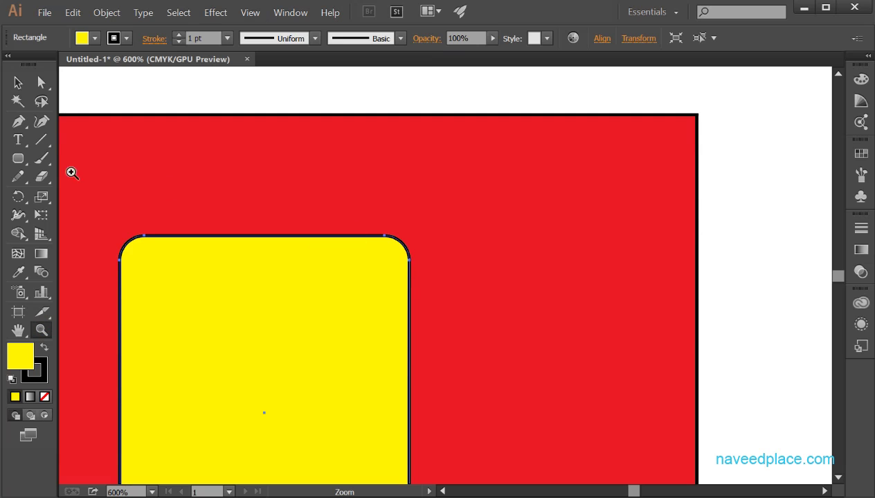
Step: Hide the selection edges, select the red rectangle and return the selection to the yellow rounded rectangle
{"action": "left_click", "coordinate": [15, 82]}
{"action": "left_click", "coordinate": [248, 12]}
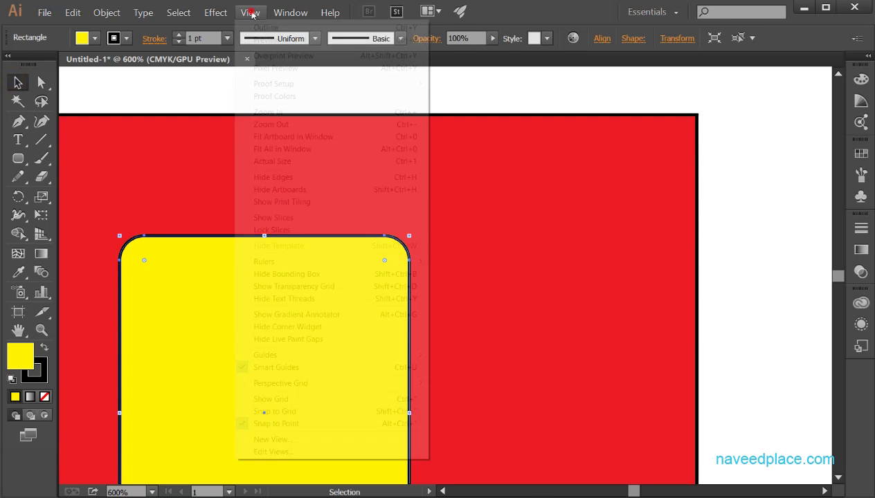
{"action": "left_click", "coordinate": [286, 177]}
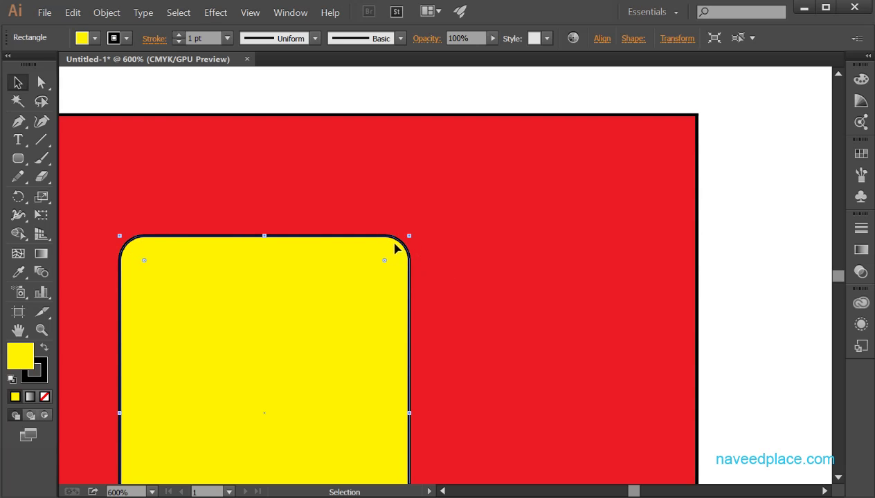
{"action": "left_click", "coordinate": [421, 256]}
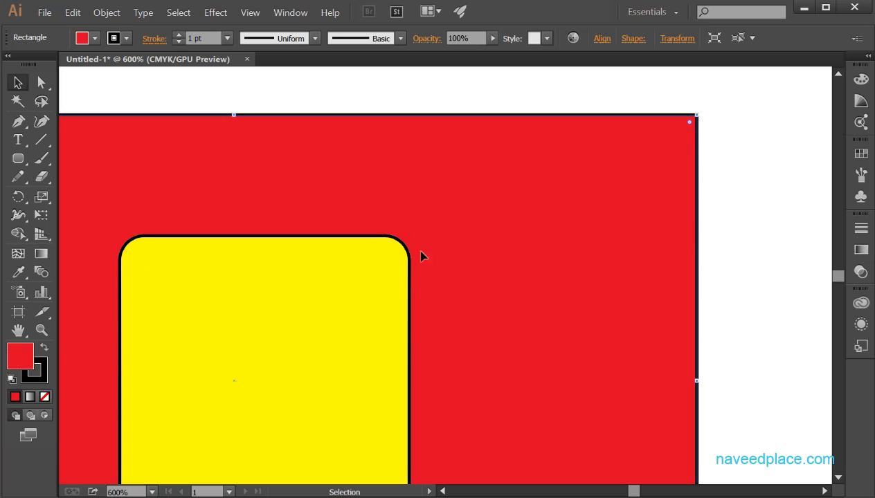
{"action": "left_click", "coordinate": [412, 294]}
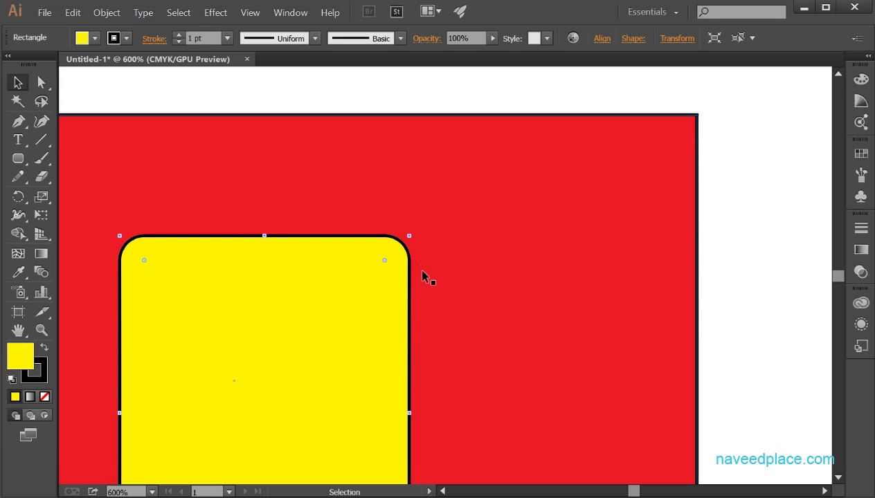
Step: Show the selection edges again and select the red rectangle behind the yellow shape
{"action": "left_click", "coordinate": [251, 14]}
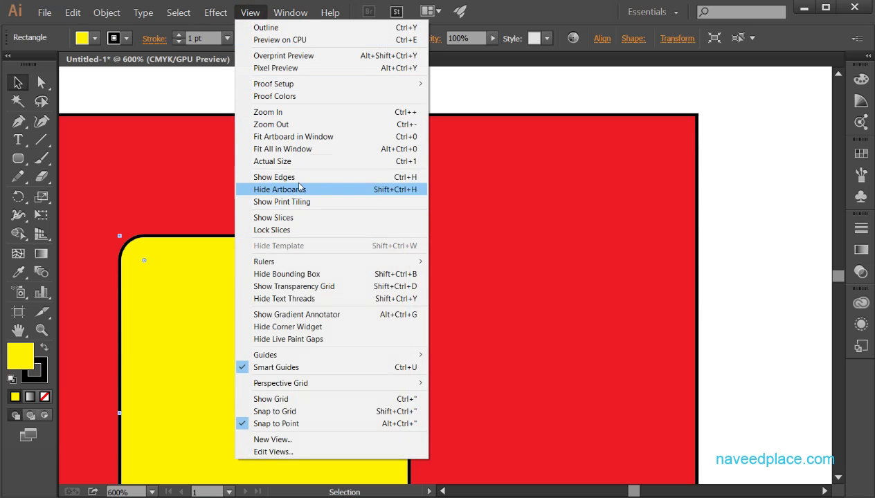
{"action": "left_click", "coordinate": [256, 178]}
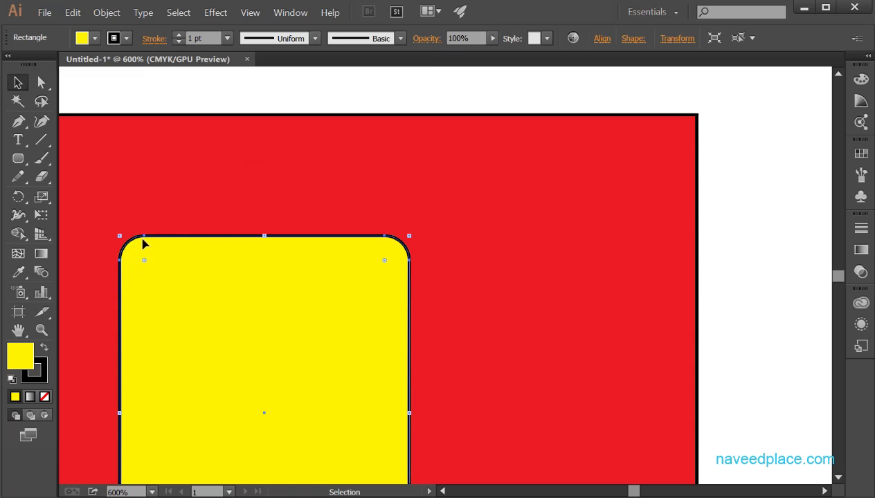
{"action": "left_click", "coordinate": [250, 12]}
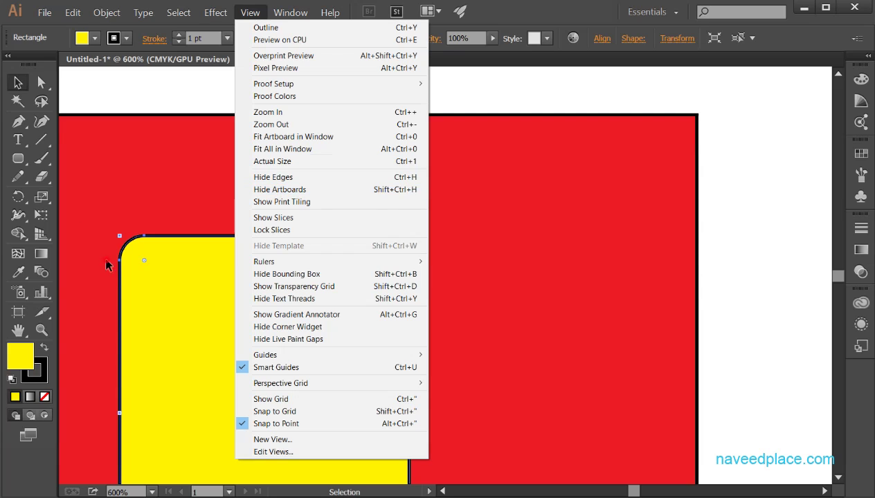
{"action": "left_click", "coordinate": [107, 266]}
Step: Hide the artboards while viewing the whole page and its surroundings at 66.67%
{"action": "left_click", "coordinate": [43, 332]}
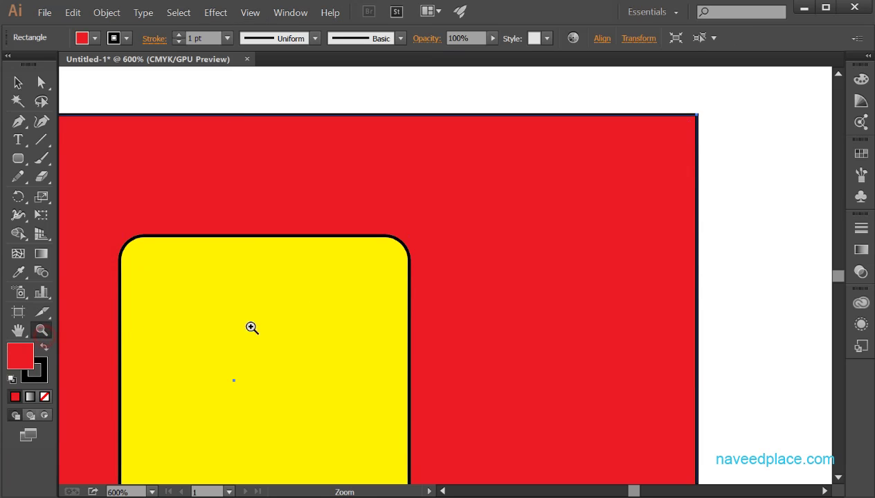
{"action": "left_click", "coordinate": [516, 293], "text": "alt"}
{"action": "left_click", "coordinate": [516, 293], "text": "alt"}
{"action": "left_click", "coordinate": [516, 294], "text": "alt"}
{"action": "left_click", "coordinate": [516, 294], "text": "alt"}
{"action": "left_click", "coordinate": [516, 294], "text": "alt"}
{"action": "left_click", "coordinate": [305, 225], "text": "alt"}
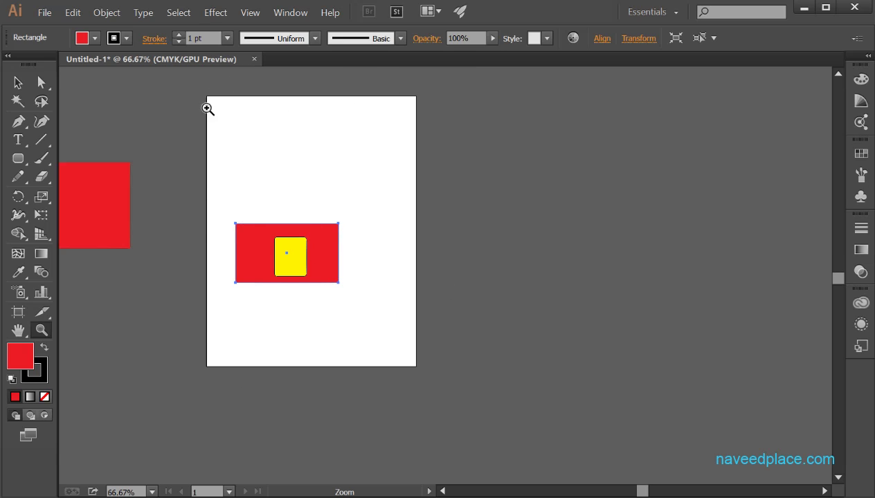
{"action": "left_click", "coordinate": [250, 12]}
{"action": "left_click", "coordinate": [256, 14]}
{"action": "left_click", "coordinate": [252, 15]}
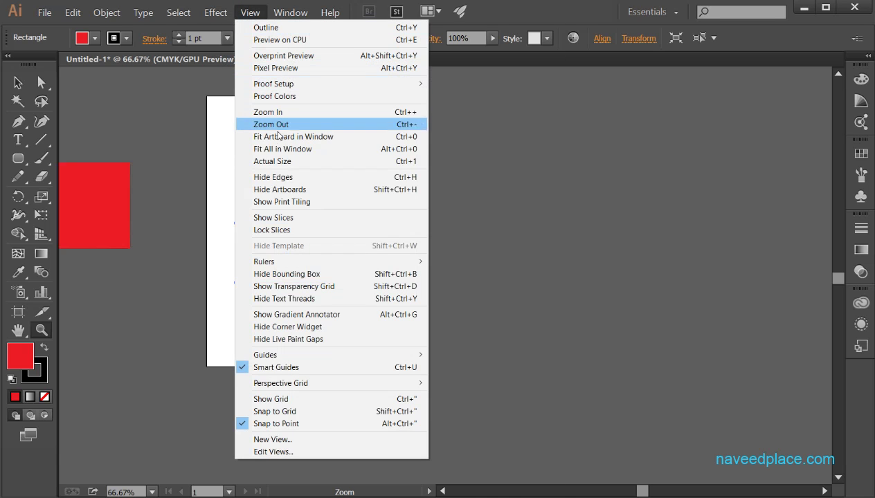
{"action": "left_click", "coordinate": [283, 190]}
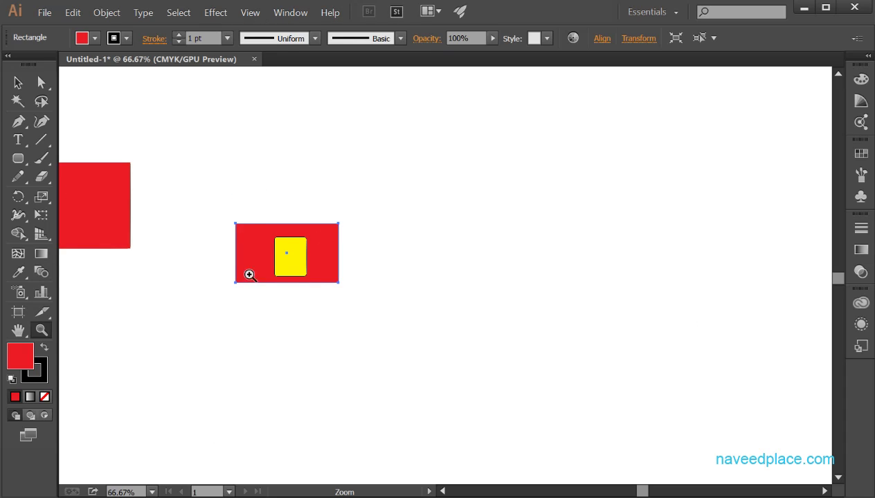
Step: Examine the canvas with the artboards hidden, first at 150% and finally at 16.67%
{"action": "left_click", "coordinate": [466, 198]}
{"action": "left_click", "coordinate": [465, 197]}
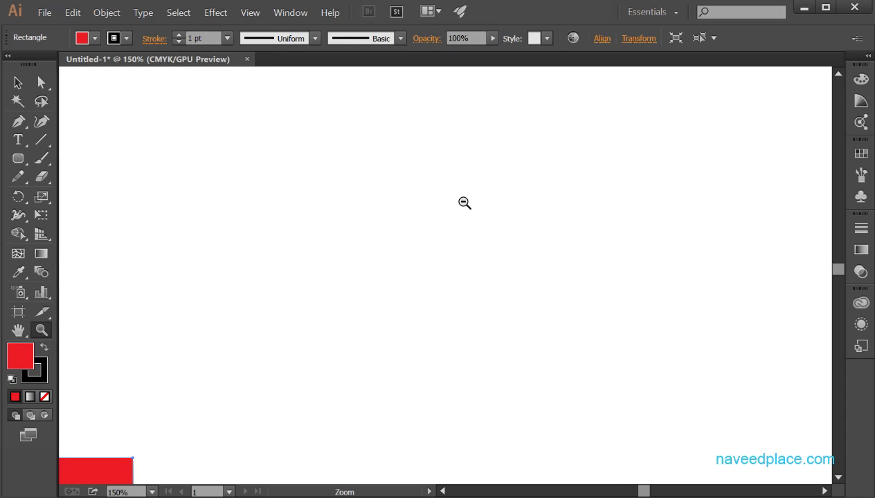
{"action": "left_click", "coordinate": [444, 238], "text": "alt"}
{"action": "left_click", "coordinate": [443, 238], "text": "alt"}
{"action": "left_click", "coordinate": [443, 238], "text": "alt"}
{"action": "left_click", "coordinate": [443, 238], "text": "alt"}
{"action": "left_click", "coordinate": [441, 236], "text": "alt"}
{"action": "left_click", "coordinate": [441, 236], "text": "alt"}
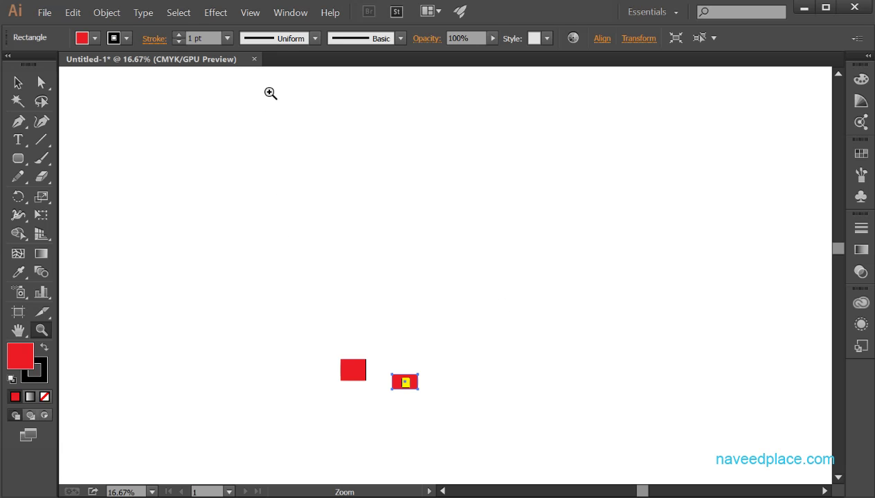
Step: Show the artboards again and turn on the print tiling display
{"action": "left_click", "coordinate": [250, 13]}
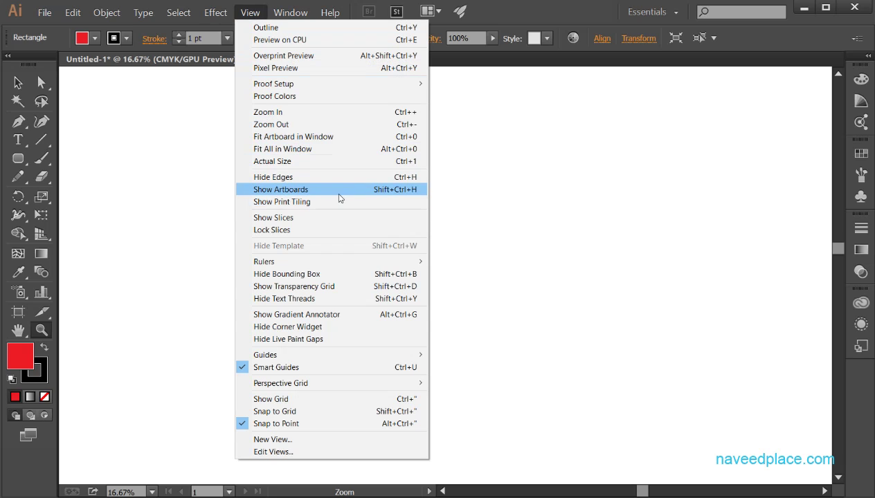
{"action": "left_click", "coordinate": [293, 193]}
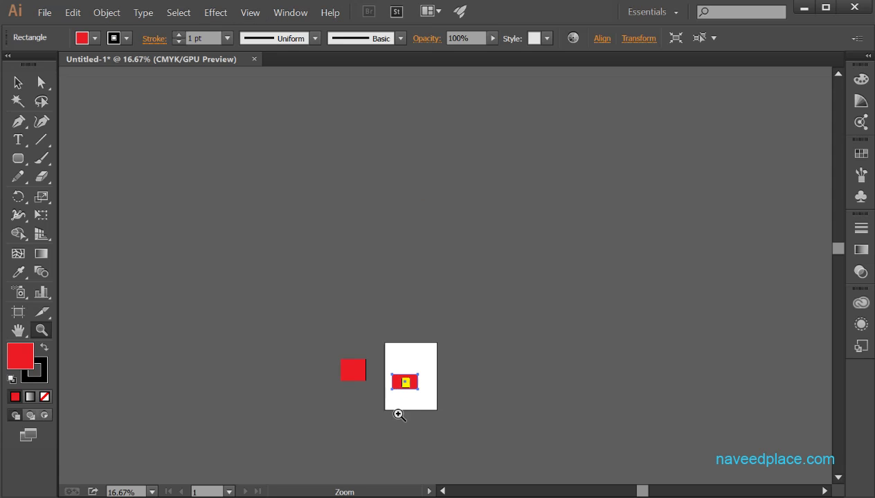
{"action": "left_click", "coordinate": [239, 12]}
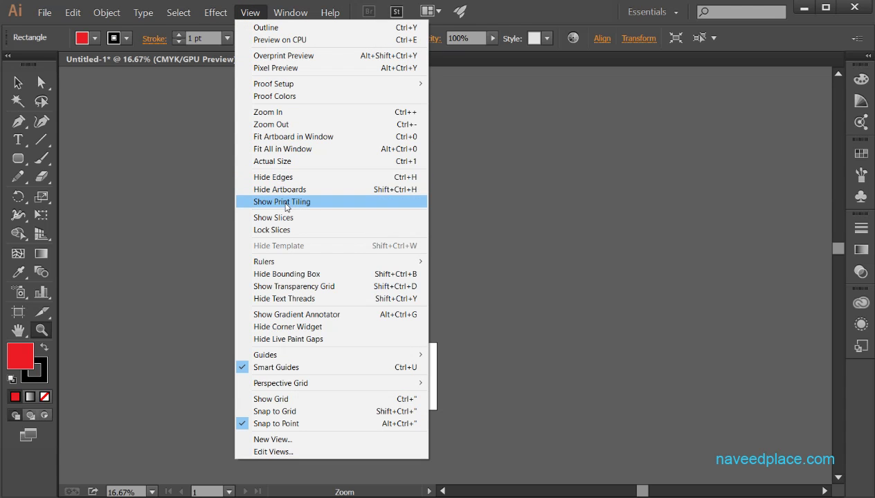
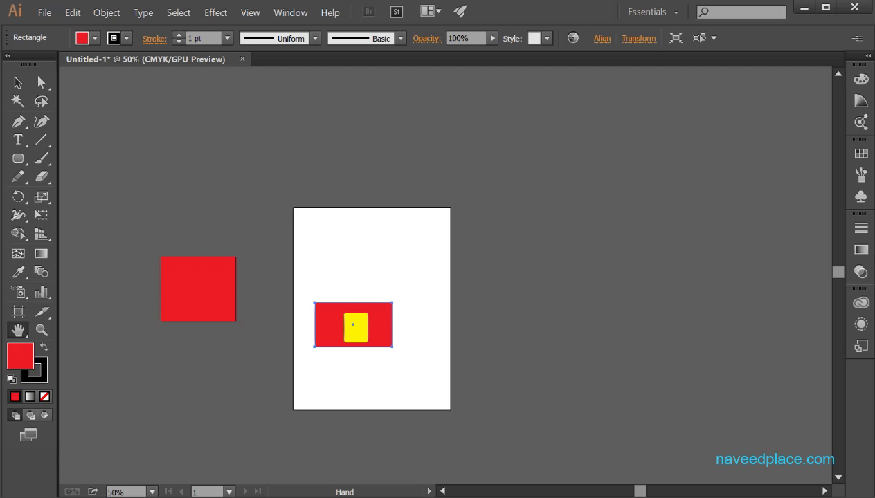
{"action": "left_click", "coordinate": [18, 330]}
{"action": "left_click", "coordinate": [107, 372]}
{"action": "left_click", "coordinate": [250, 12]}
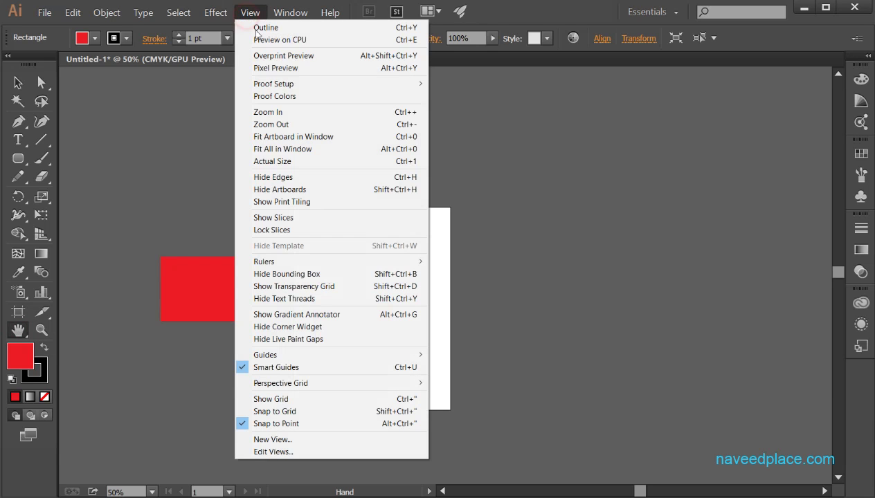
{"action": "left_click", "coordinate": [280, 201]}
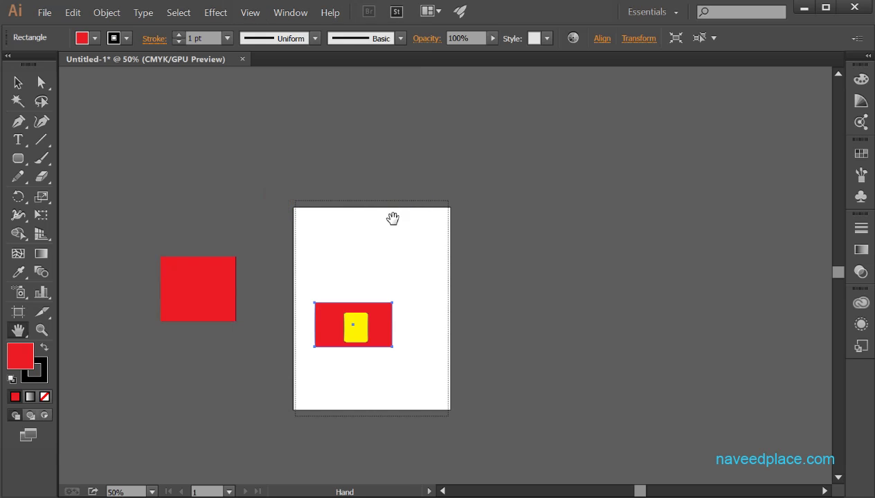
Step: Examine the print tiling outline around the upper part of the page at 200%, and hide the print tiling again
{"action": "left_click", "coordinate": [41, 330]}
{"action": "left_click", "coordinate": [307, 219]}
{"action": "left_click", "coordinate": [307, 220]}
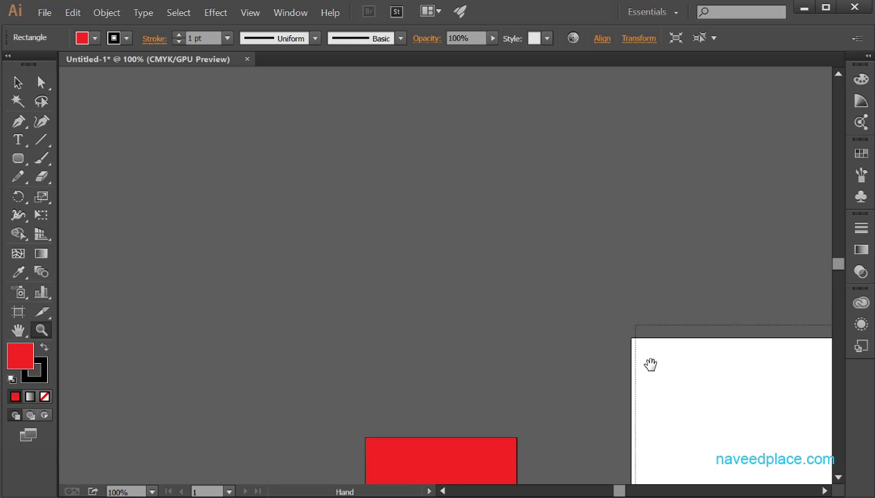
{"action": "left_click_drag", "start_coordinate": [650, 364], "coordinate": [371, 207]}
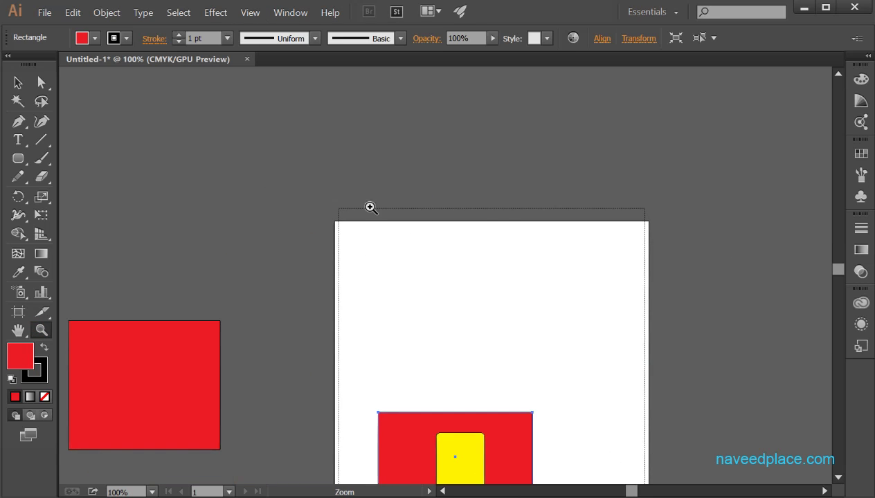
{"action": "left_click", "coordinate": [354, 326]}
{"action": "left_click", "coordinate": [353, 326]}
{"action": "left_click_drag", "start_coordinate": [354, 326], "coordinate": [171, 354]}
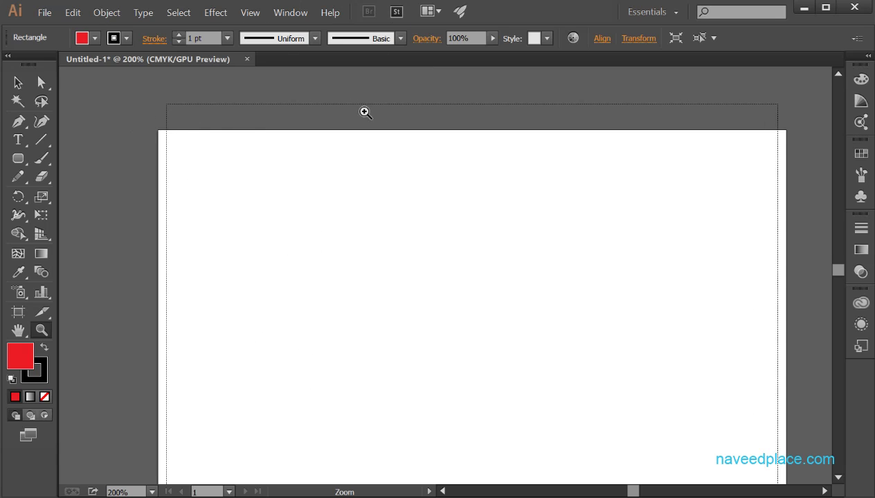
{"action": "left_click", "coordinate": [250, 13]}
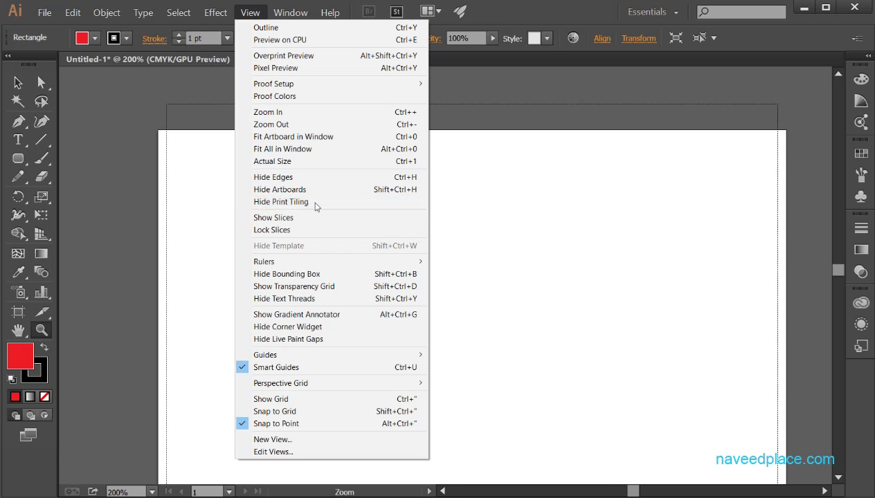
{"action": "left_click", "coordinate": [270, 203]}
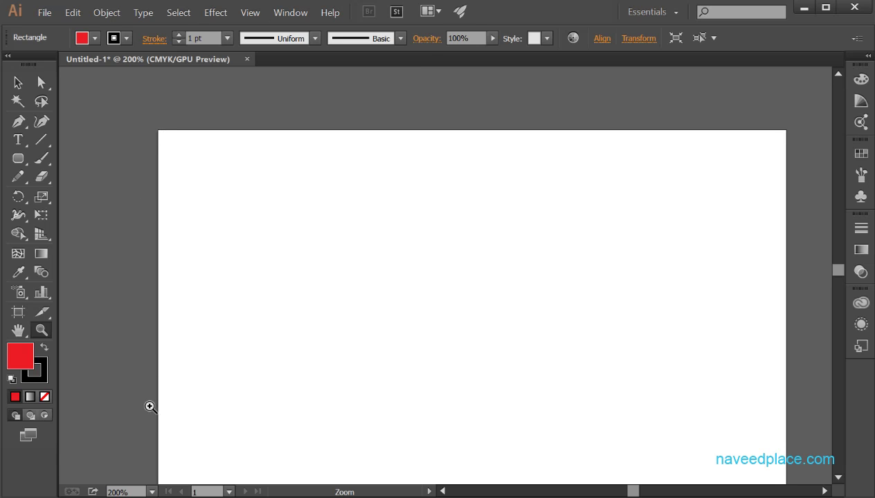
Step: Draw a thin horizontal slice across the page width and a very narrow vertical slice down into the red rectangle with the Slice tool
{"action": "left_click", "coordinate": [248, 13]}
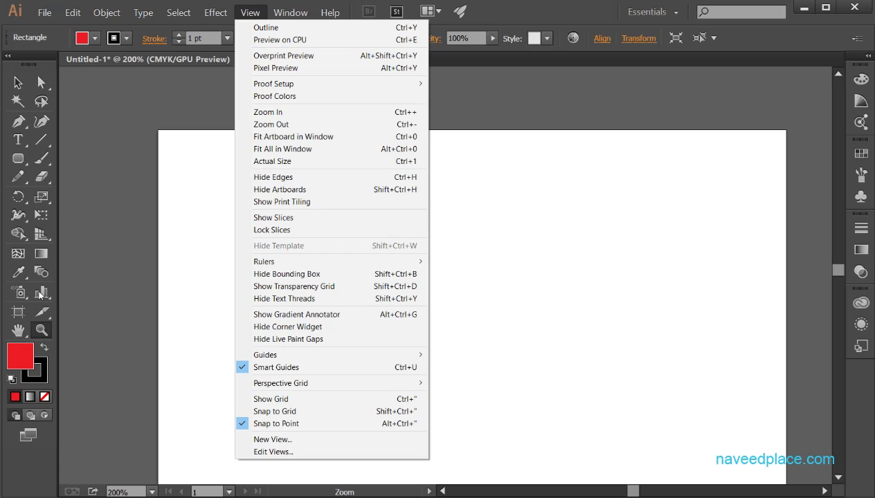
{"action": "left_click", "coordinate": [36, 317]}
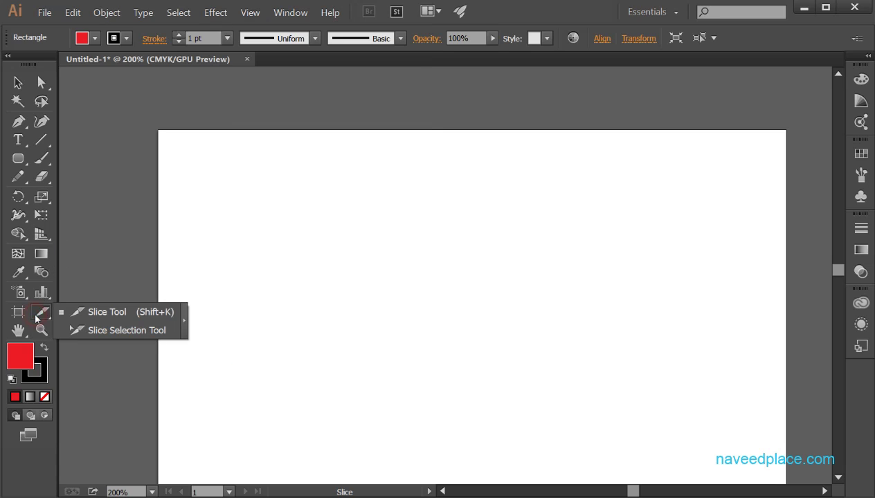
{"action": "left_click", "coordinate": [104, 312]}
{"action": "left_click_drag", "start_coordinate": [156, 296], "coordinate": [789, 316]}
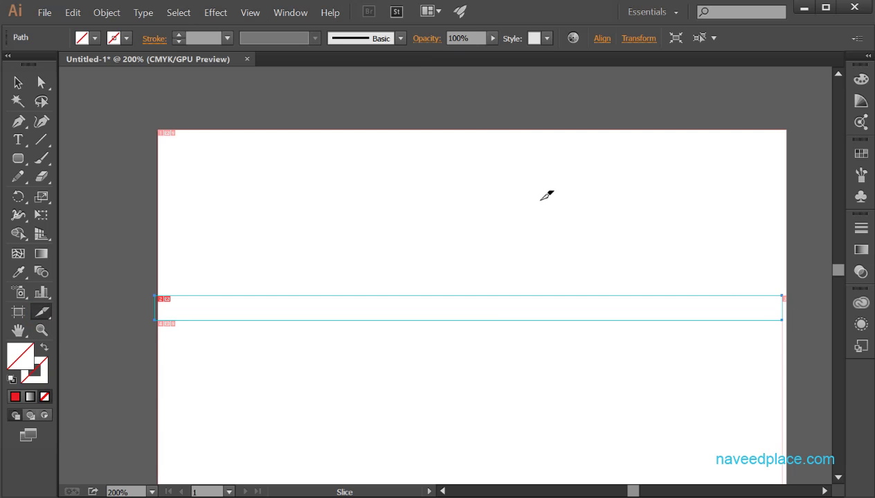
{"action": "scroll", "coordinate": [495, 445], "scroll_direction": "down", "scroll_amount": 2}
{"action": "scroll", "coordinate": [493, 464], "scroll_direction": "down", "scroll_amount": 1}
{"action": "left_click", "coordinate": [491, 402]}
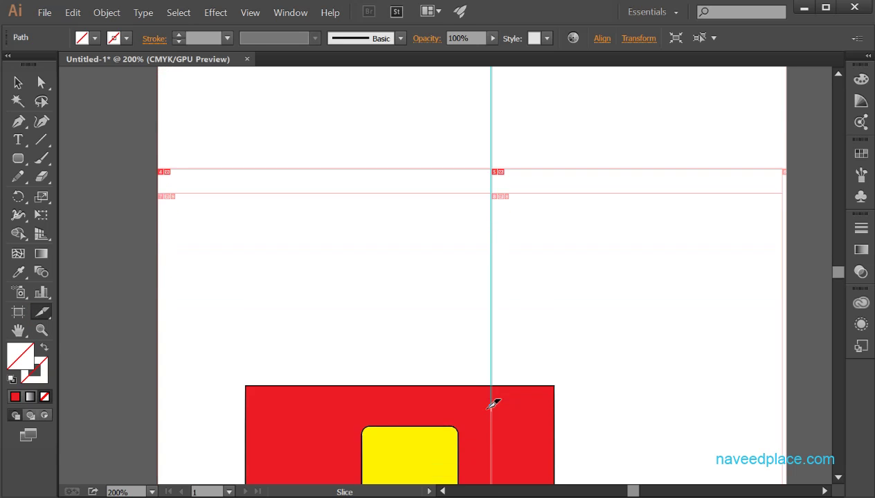
{"action": "scroll", "coordinate": [266, 185], "scroll_direction": "down", "scroll_amount": 1}
{"action": "scroll", "coordinate": [312, 160], "scroll_direction": "up", "scroll_amount": 1}
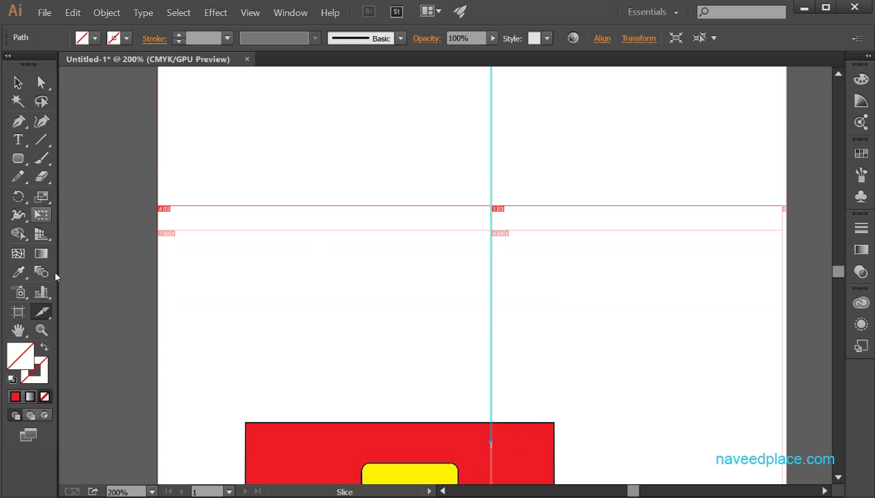
Step: Hide the slices on the page
{"action": "left_click_drag", "start_coordinate": [41, 312], "coordinate": [152, 315]}
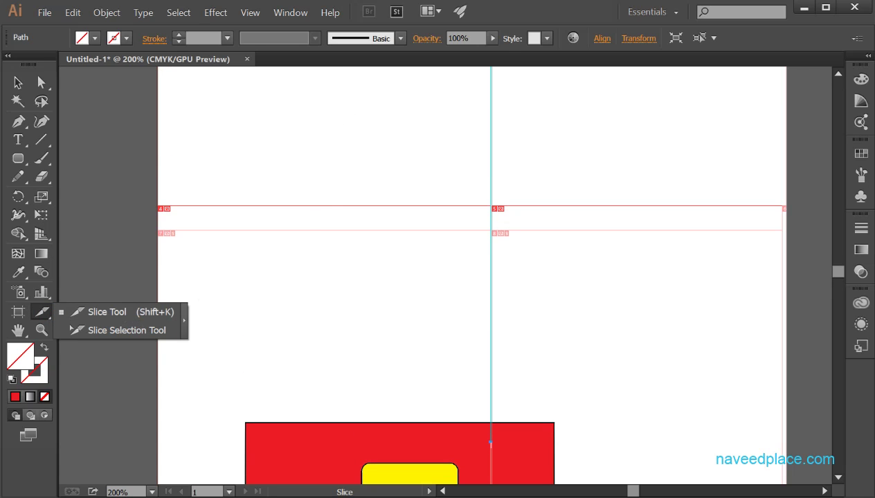
{"action": "left_click", "coordinate": [250, 12]}
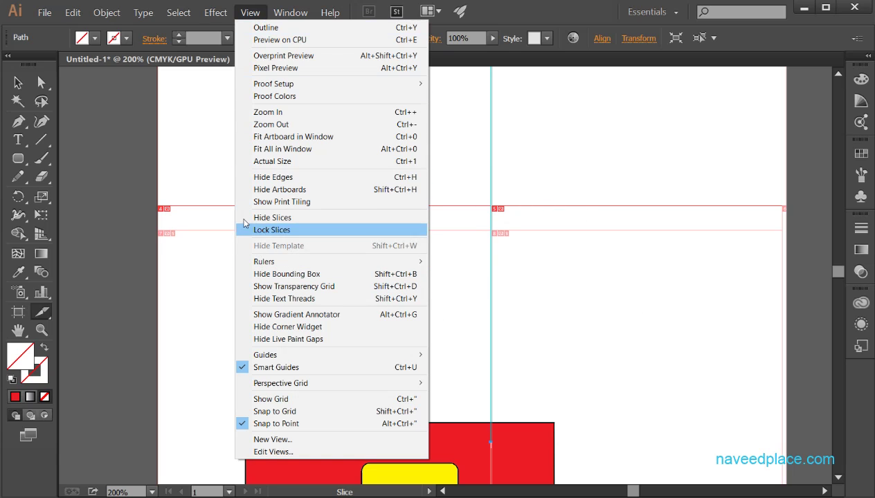
{"action": "left_click", "coordinate": [302, 220]}
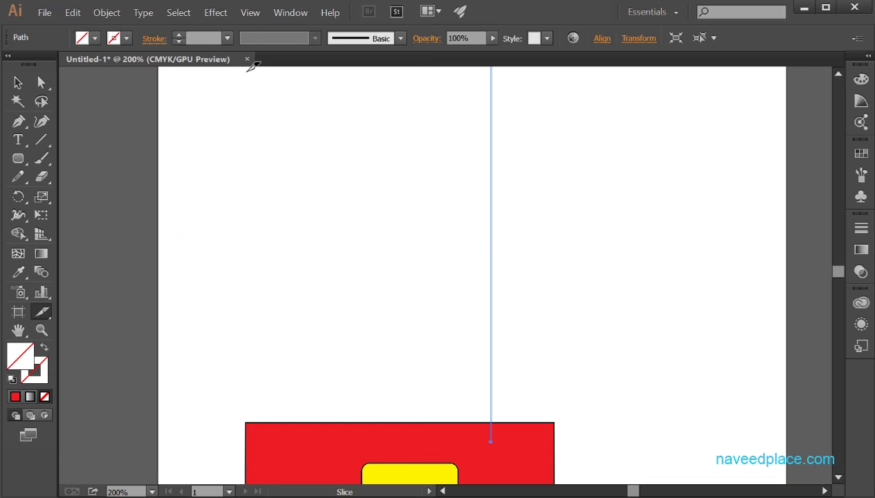
Step: Show the slices again and draw a large slice above the red rectangle, covering most of the page width from its left edge
{"action": "left_click", "coordinate": [218, 13]}
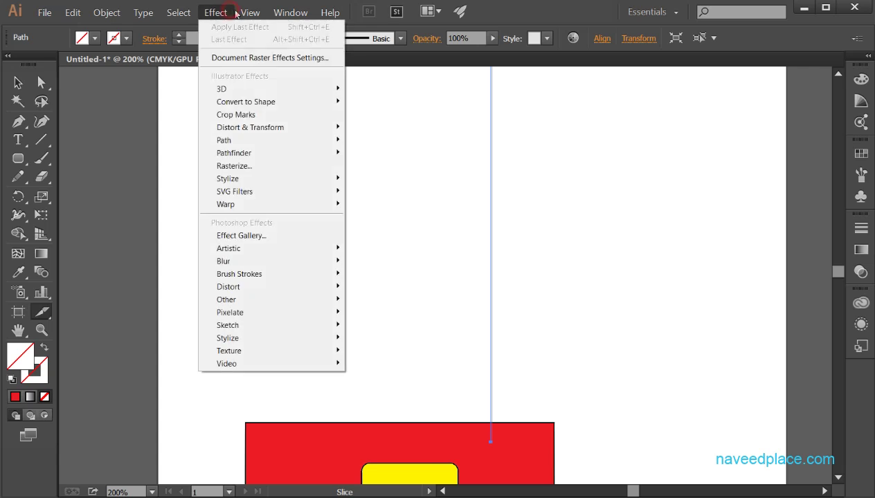
{"action": "mouse_move", "coordinate": [245, 14]}
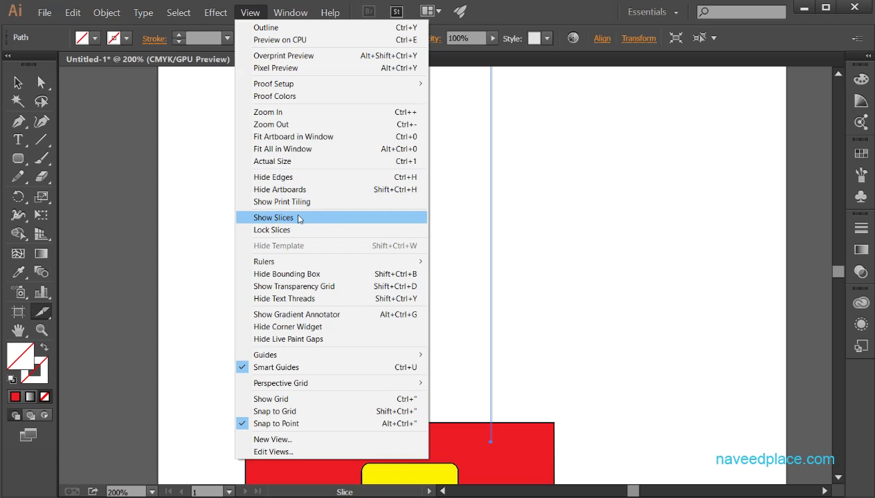
{"action": "left_click", "coordinate": [270, 219]}
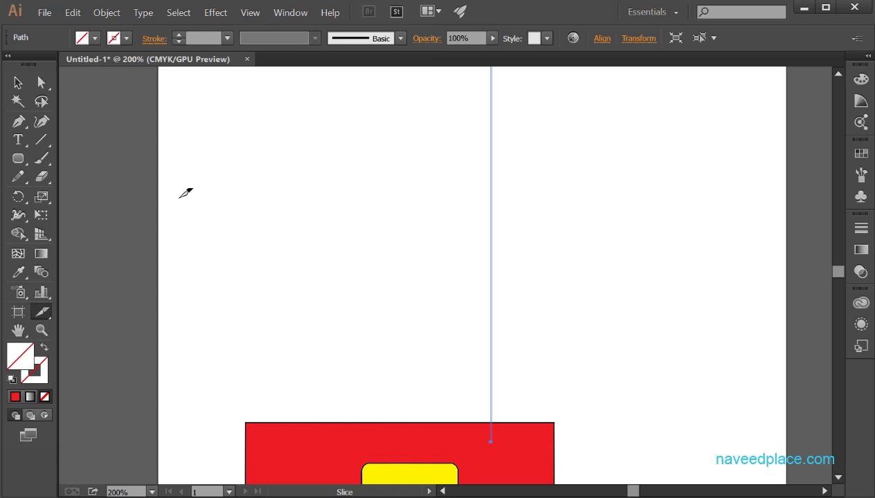
{"action": "left_click_drag", "start_coordinate": [722, 255], "coordinate": [713, 386]}
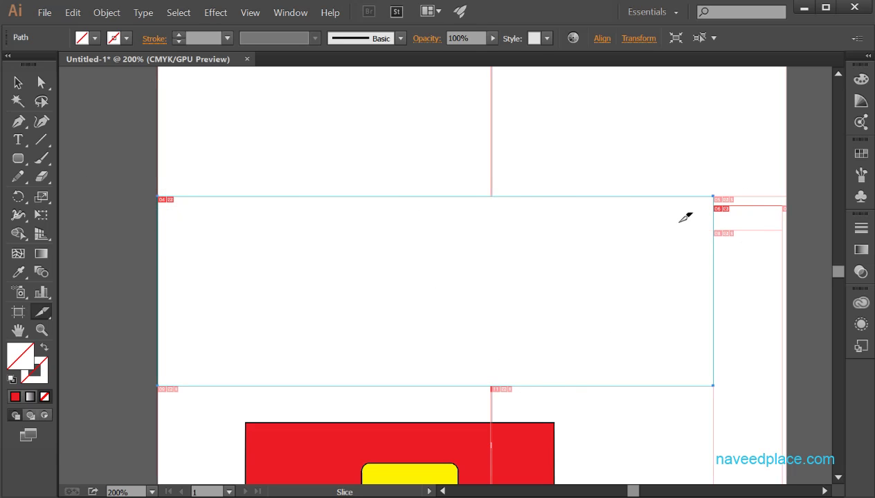
Step: Narrow the large slice from its right edge with the Slice Selection tool and move the thin horizontal slice down through it
{"action": "left_click", "coordinate": [250, 12]}
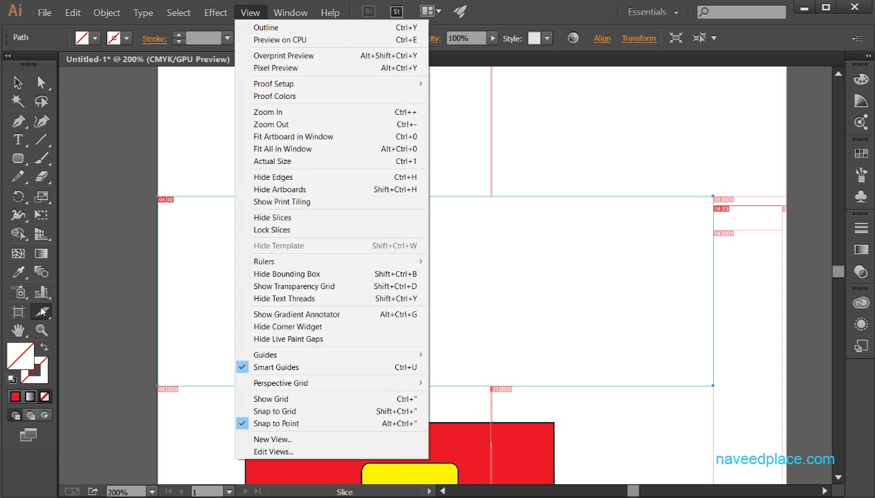
{"action": "left_click_drag", "start_coordinate": [42, 313], "coordinate": [93, 329]}
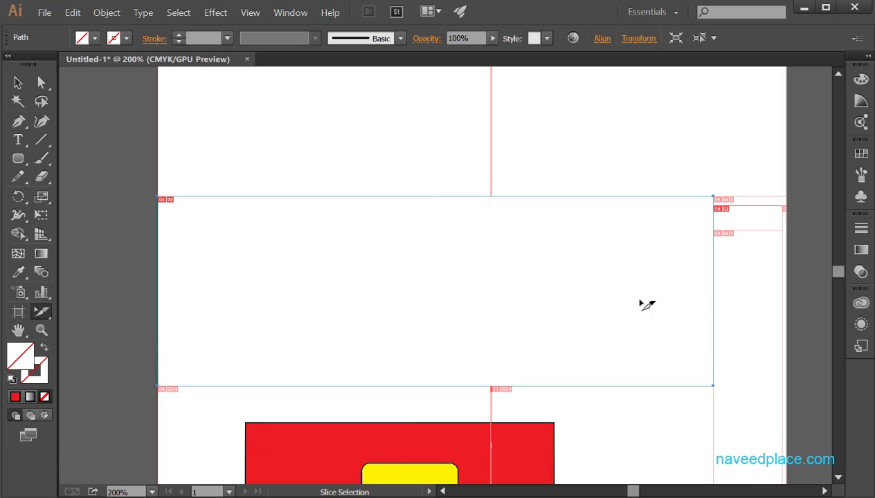
{"action": "left_click_drag", "start_coordinate": [714, 298], "coordinate": [376, 297]}
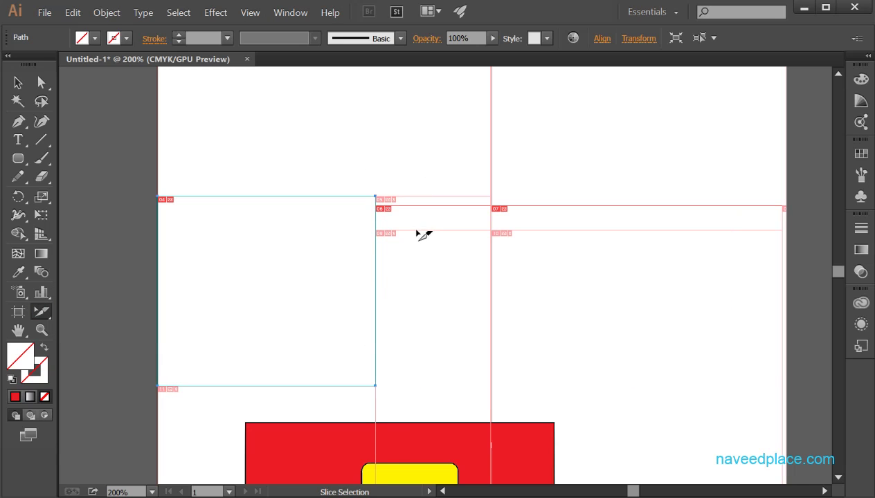
{"action": "left_click_drag", "start_coordinate": [424, 227], "coordinate": [426, 271]}
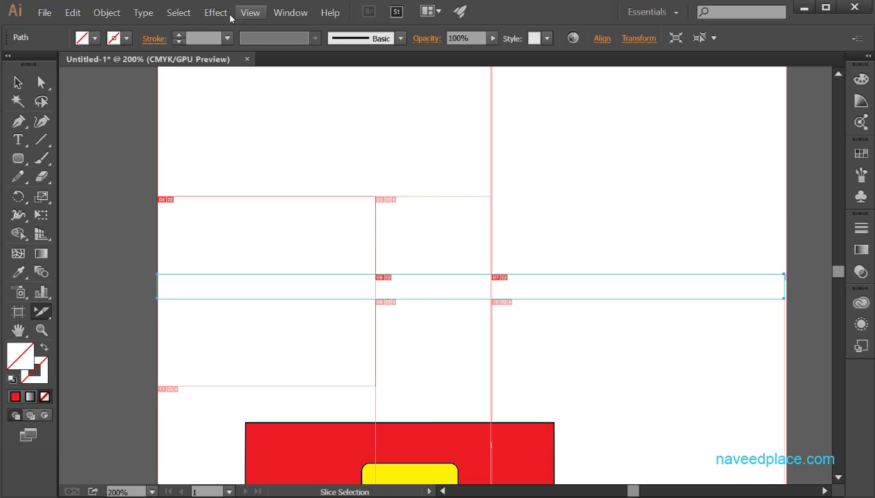
Step: Open the ruler display options
{"action": "left_click", "coordinate": [248, 12]}
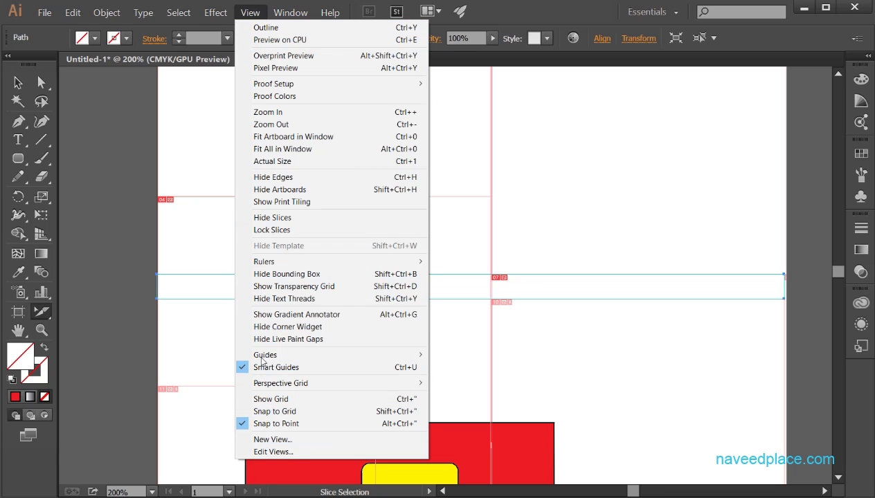
{"action": "mouse_move", "coordinate": [264, 268]}
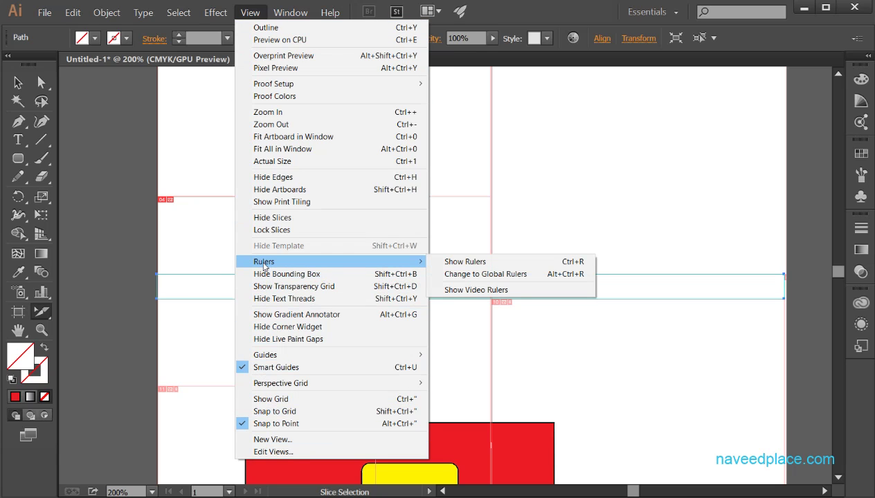